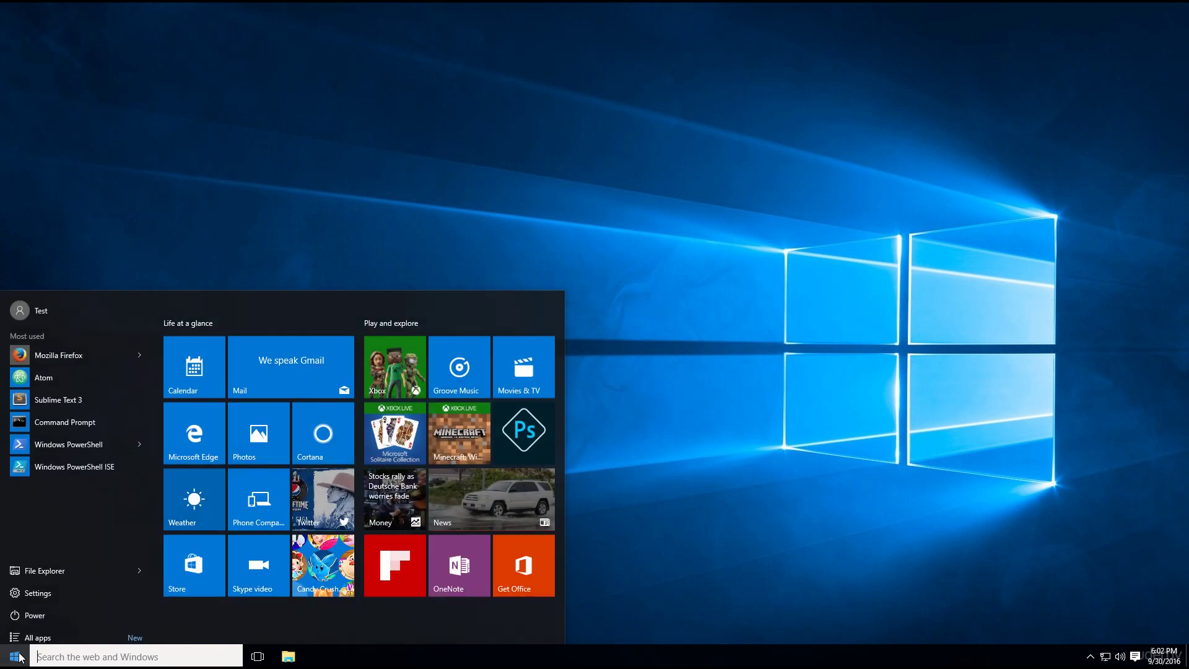
Open Firefox, search the web for "download python" and go to the Python.org downloads page.
click(49, 349)
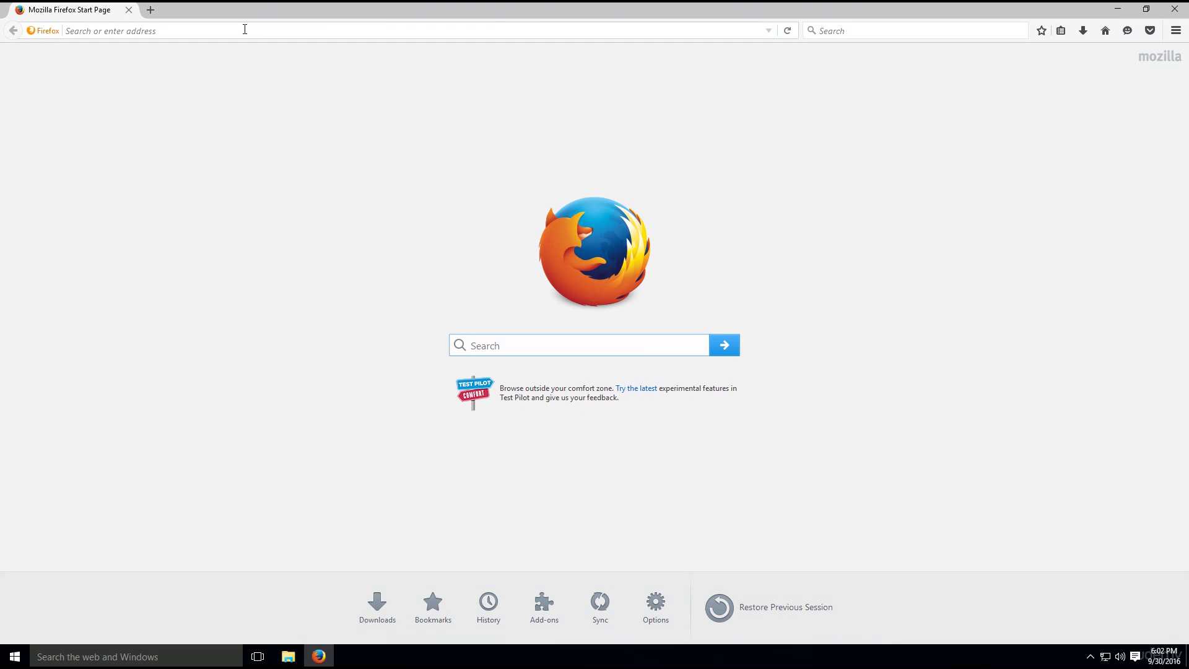
click(245, 29)
text(download python)
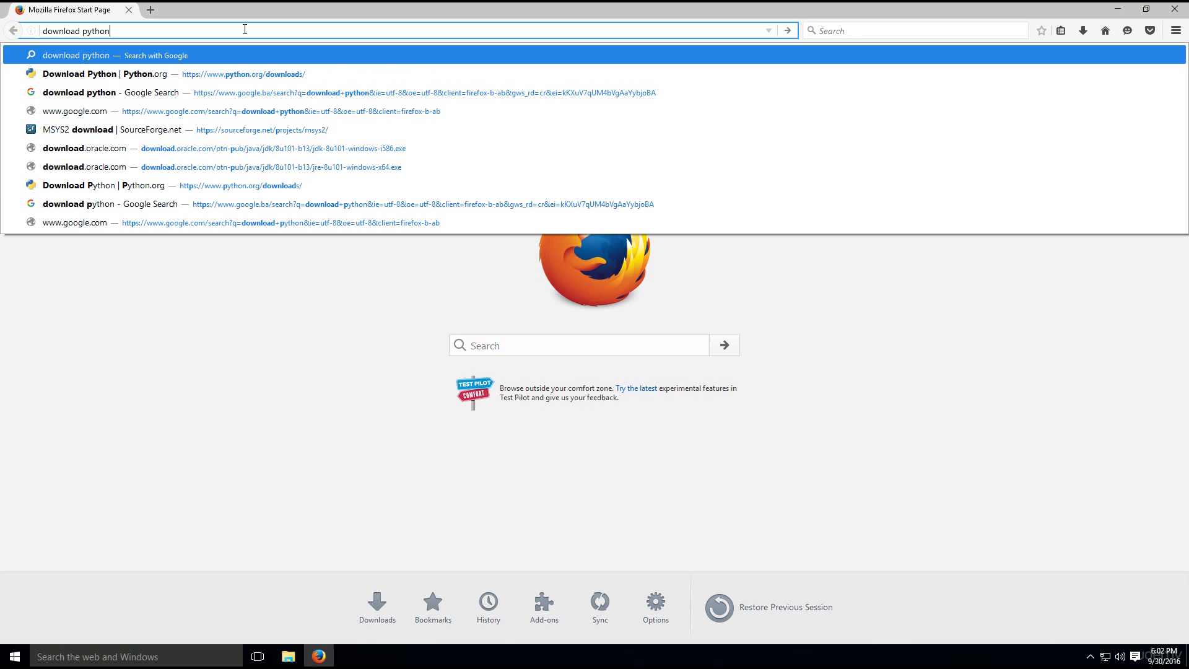
key(Return)
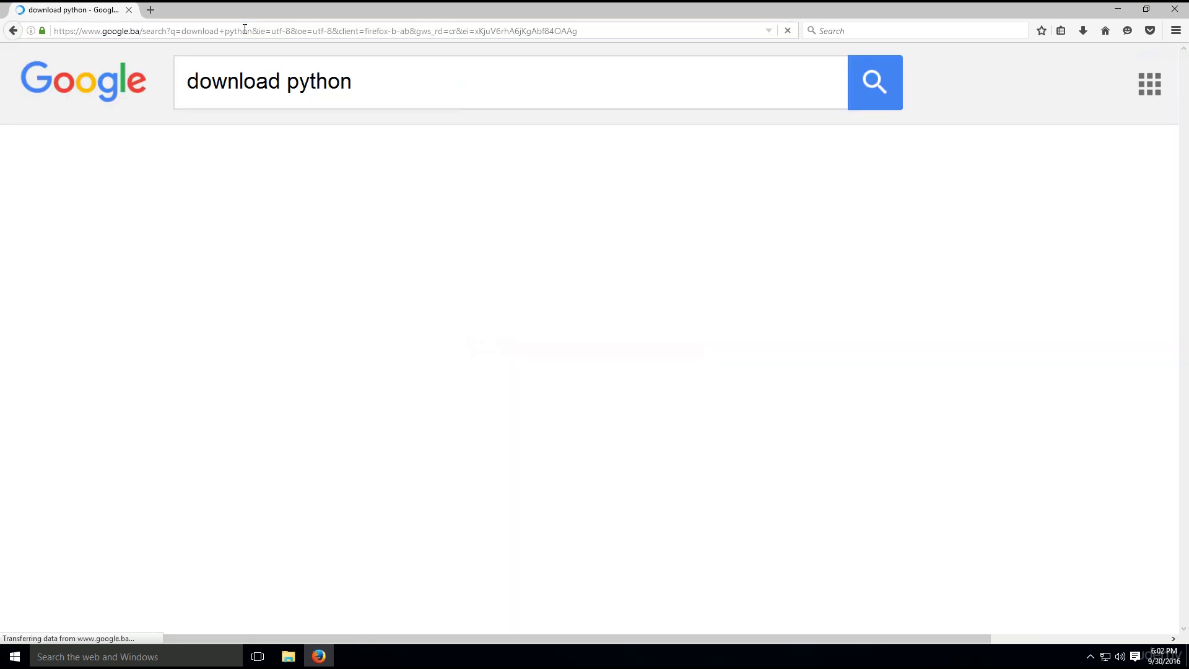
click(333, 541)
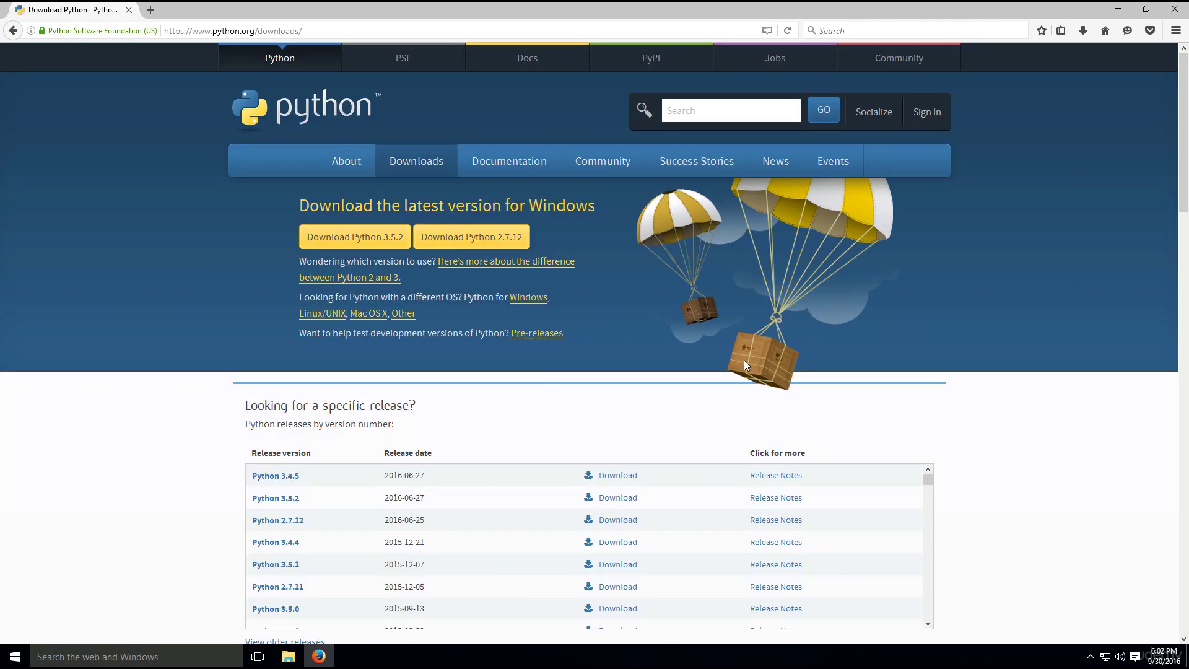
Download the Python 3.5.2 installer python-3.5.2.exe for Windows and launch it.
click(329, 247)
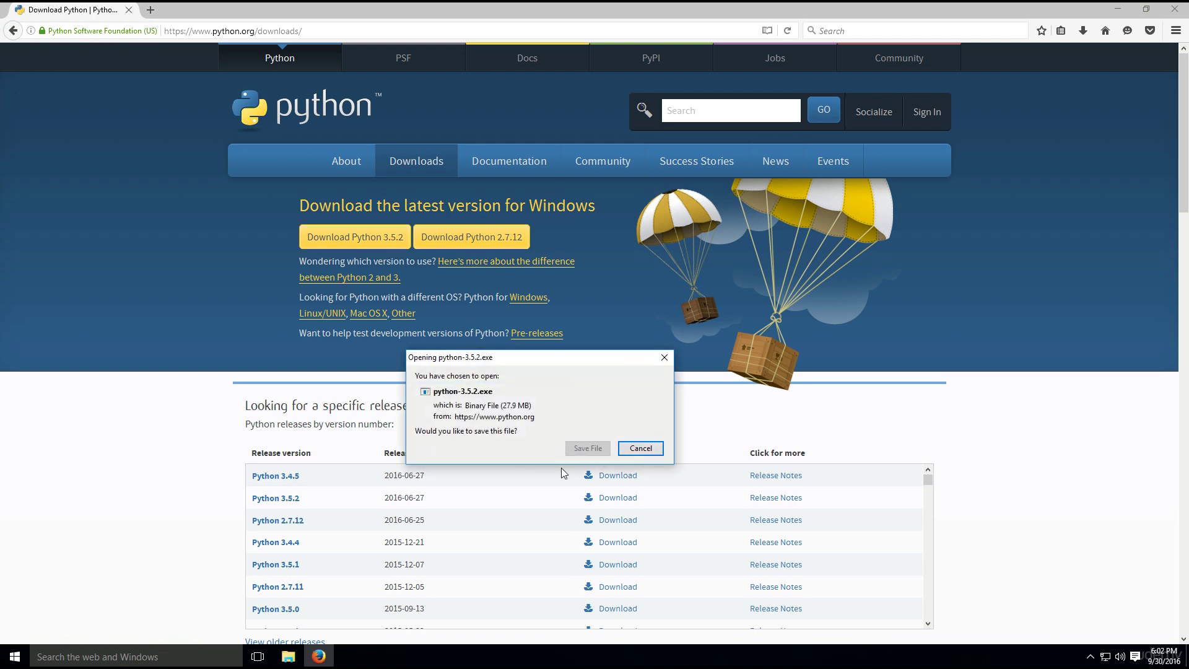
click(588, 449)
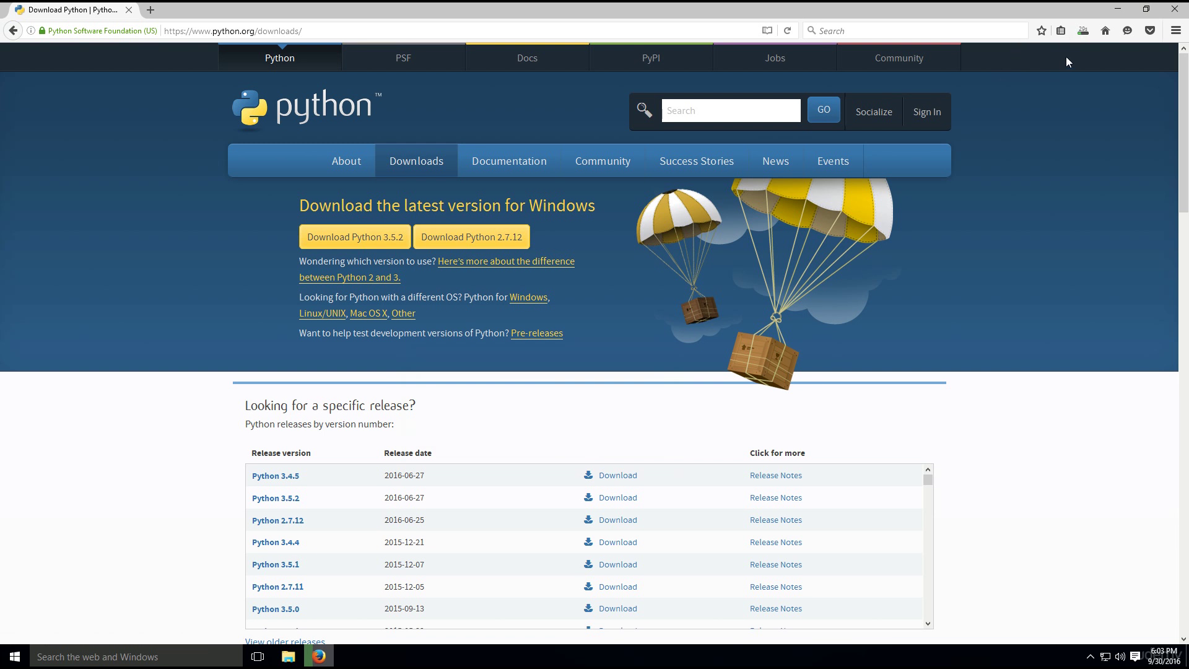
click(1081, 35)
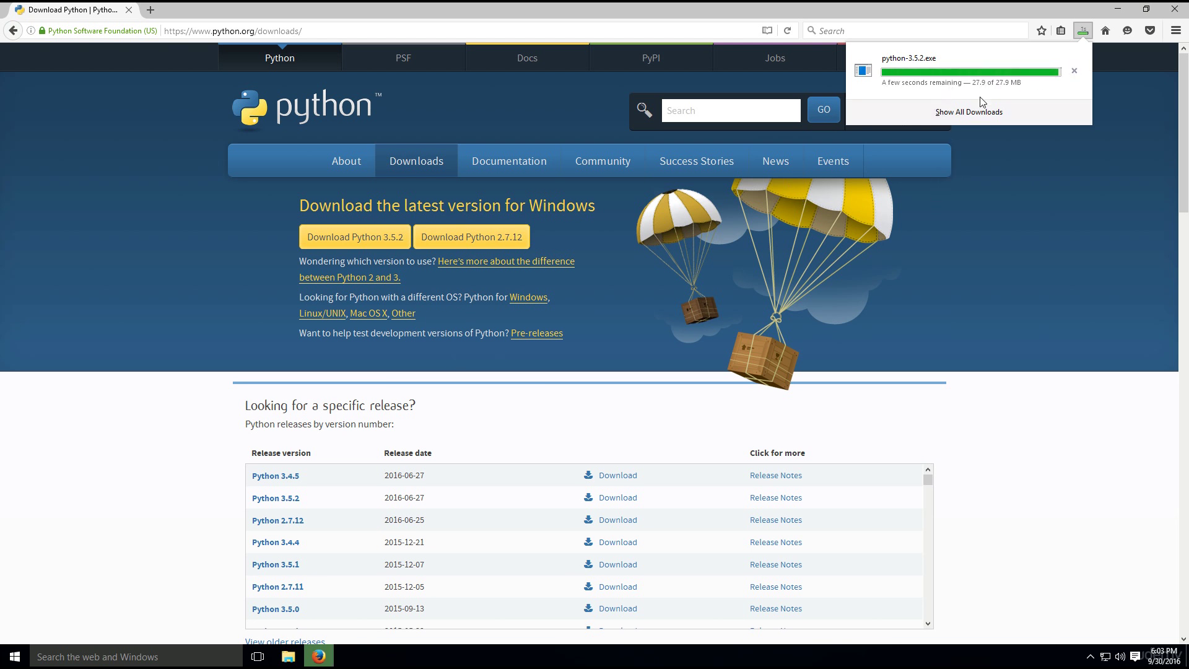
click(921, 71)
click(640, 341)
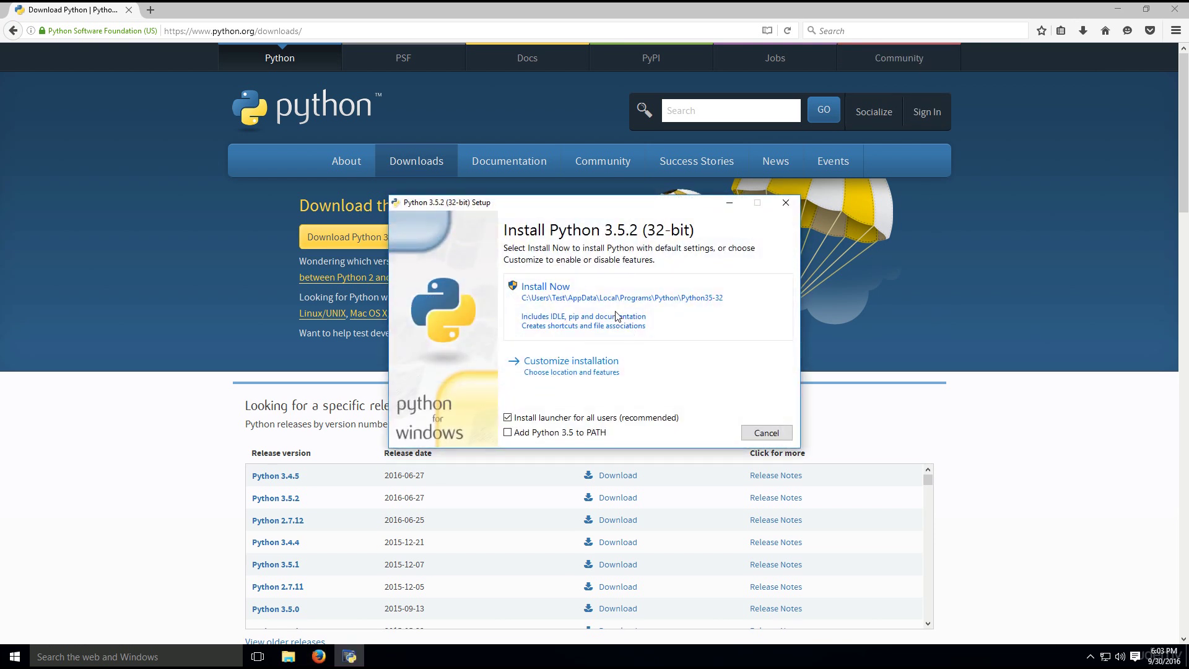
Install Python 3.5.2 (32-bit) with the default settings, allowing the changes to the PC, and close the browser and the finished setup.
click(617, 316)
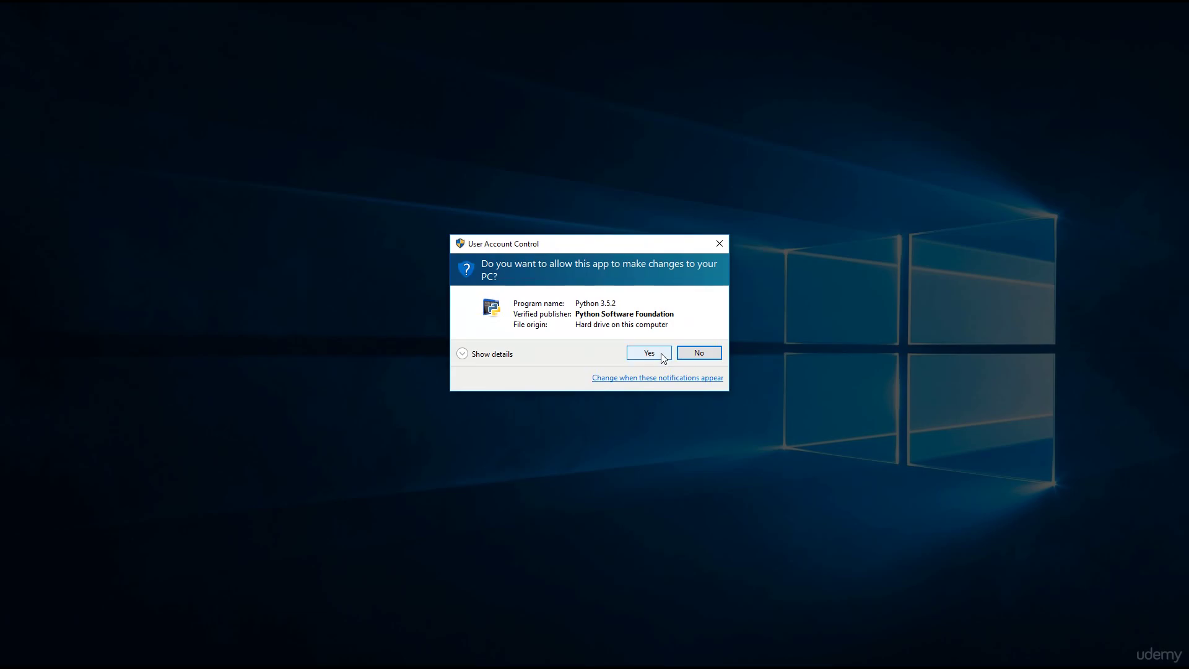
click(649, 353)
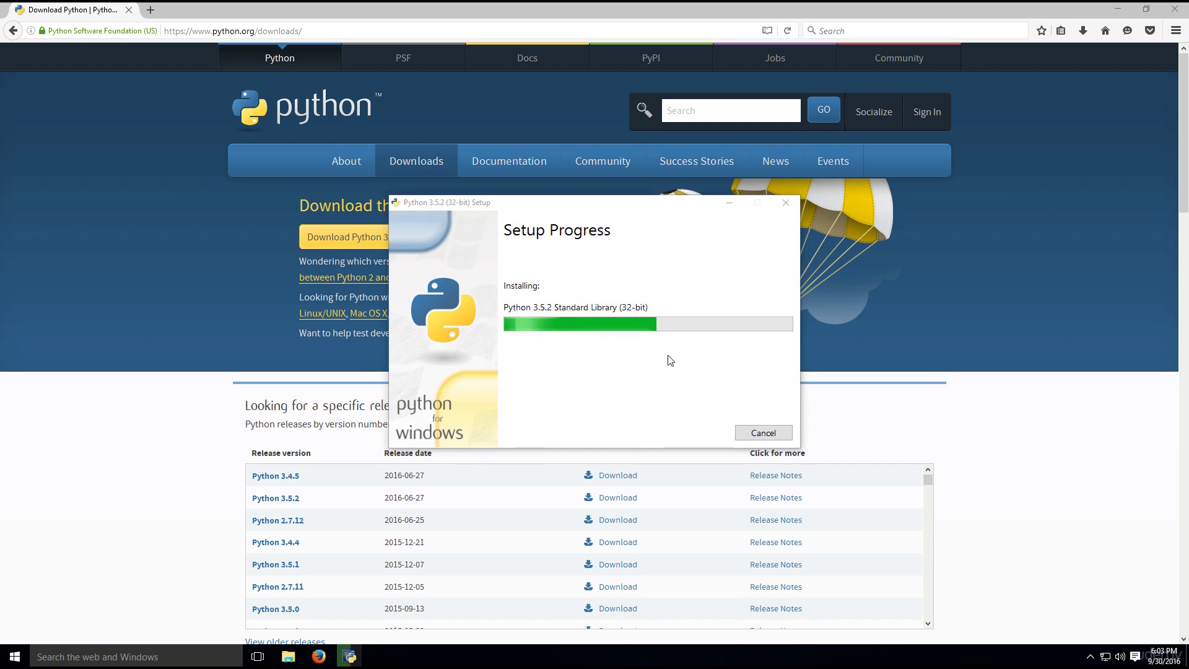
click(1077, 10)
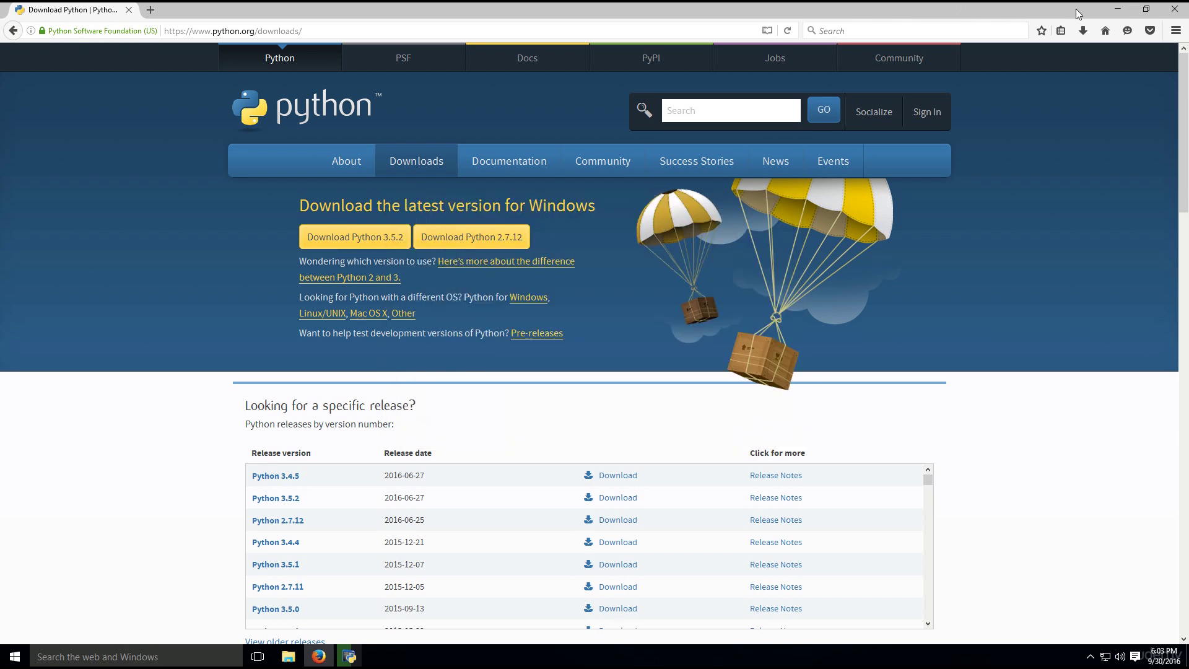
click(1175, 11)
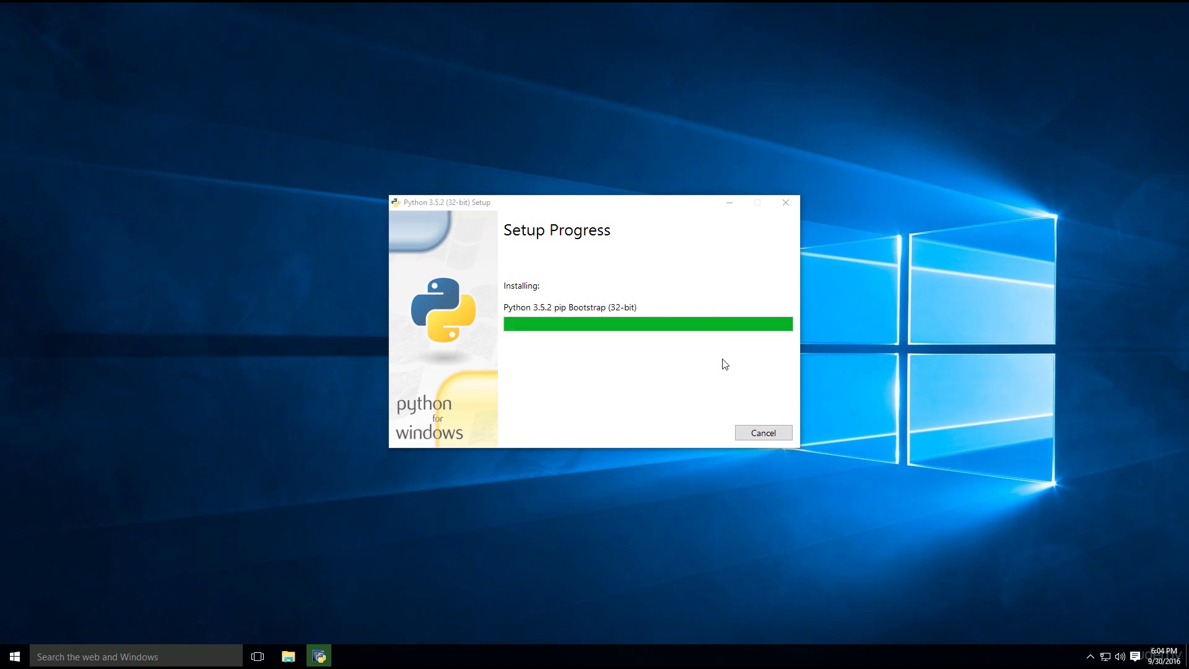
click(766, 433)
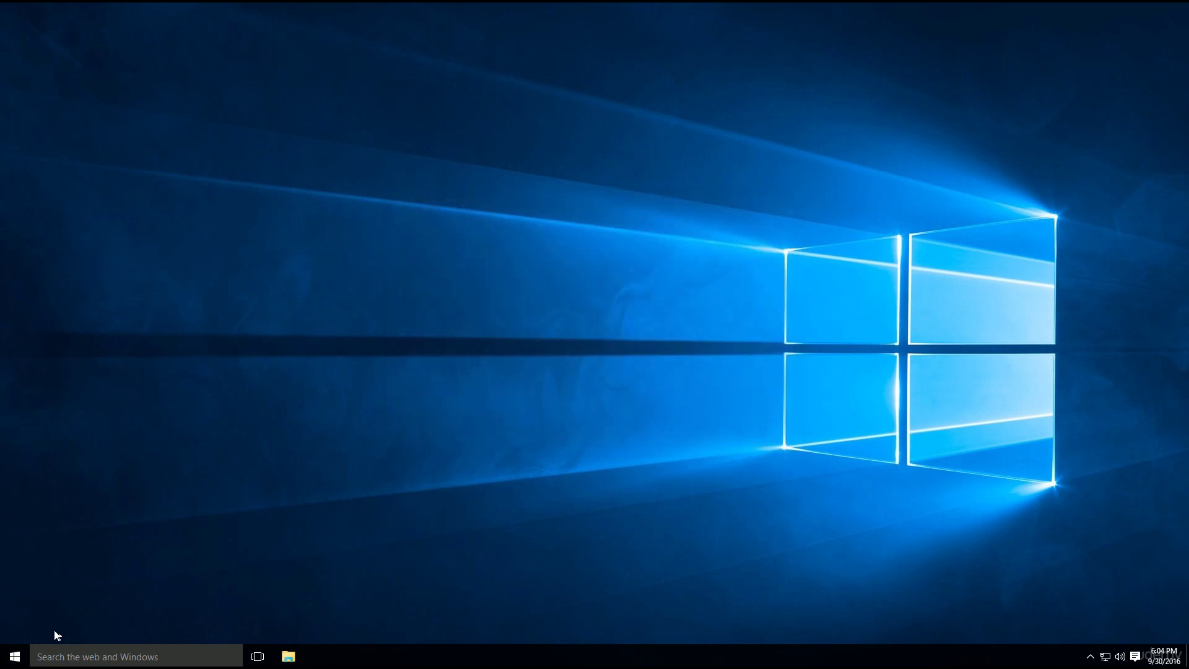
Search for "py", follow the Python 3.5 (32-bit) shortcut's file location to the Python35-32 install folder and select its full path.
click(14, 656)
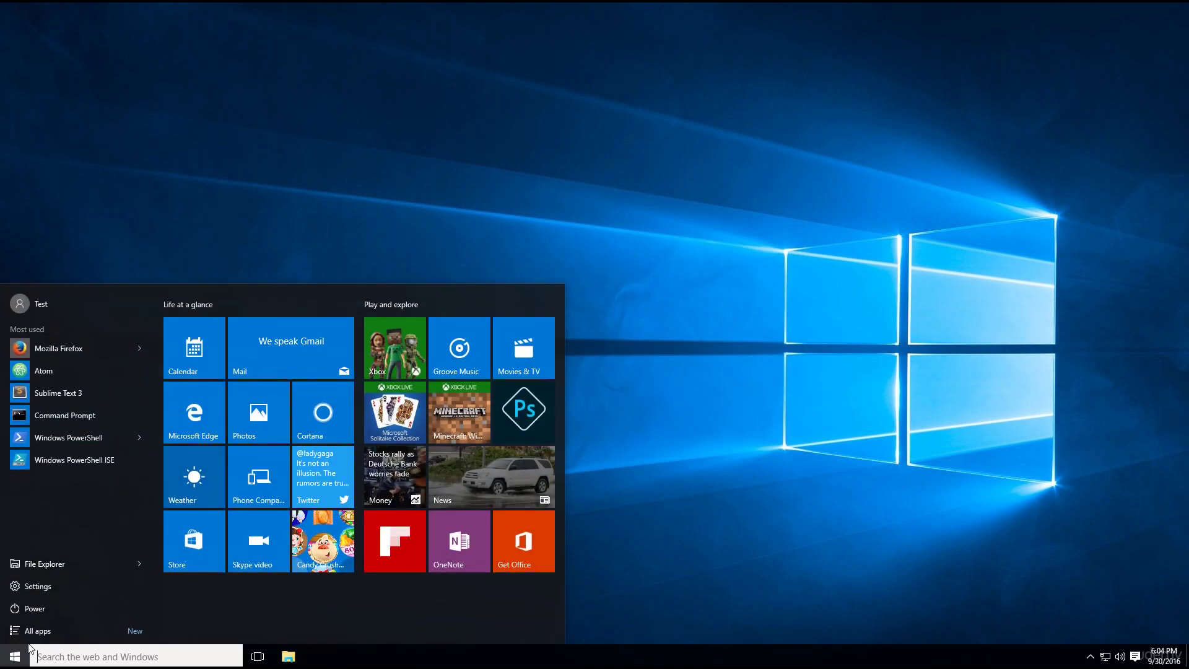
text(py)
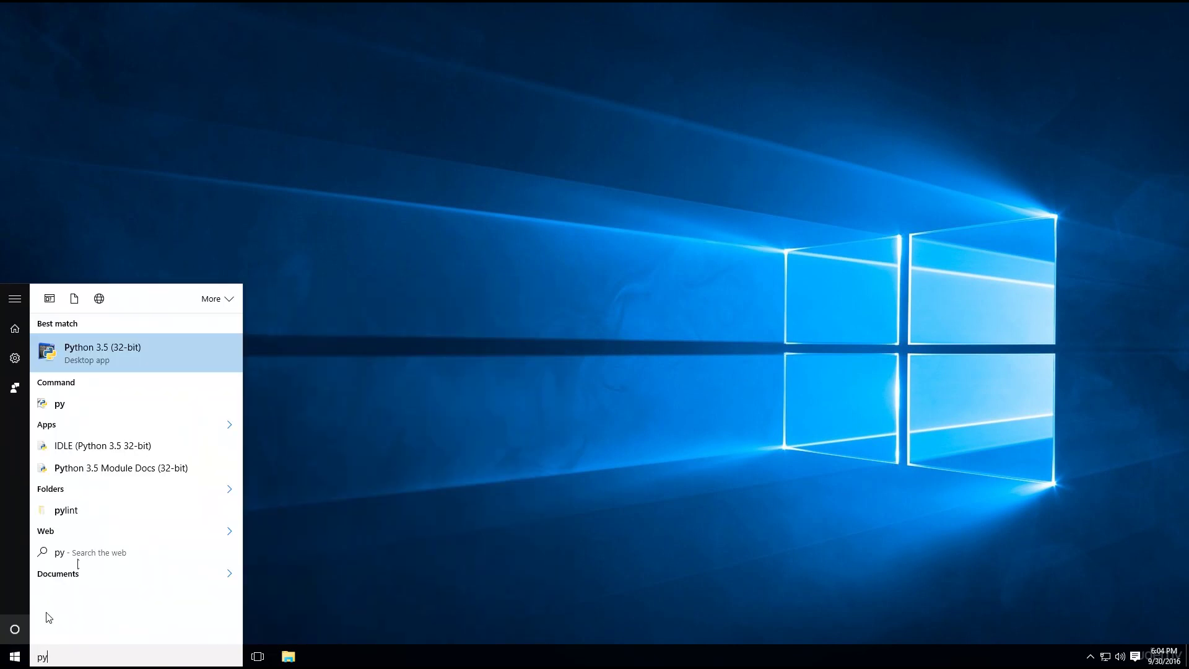
right_click(103, 346)
click(160, 384)
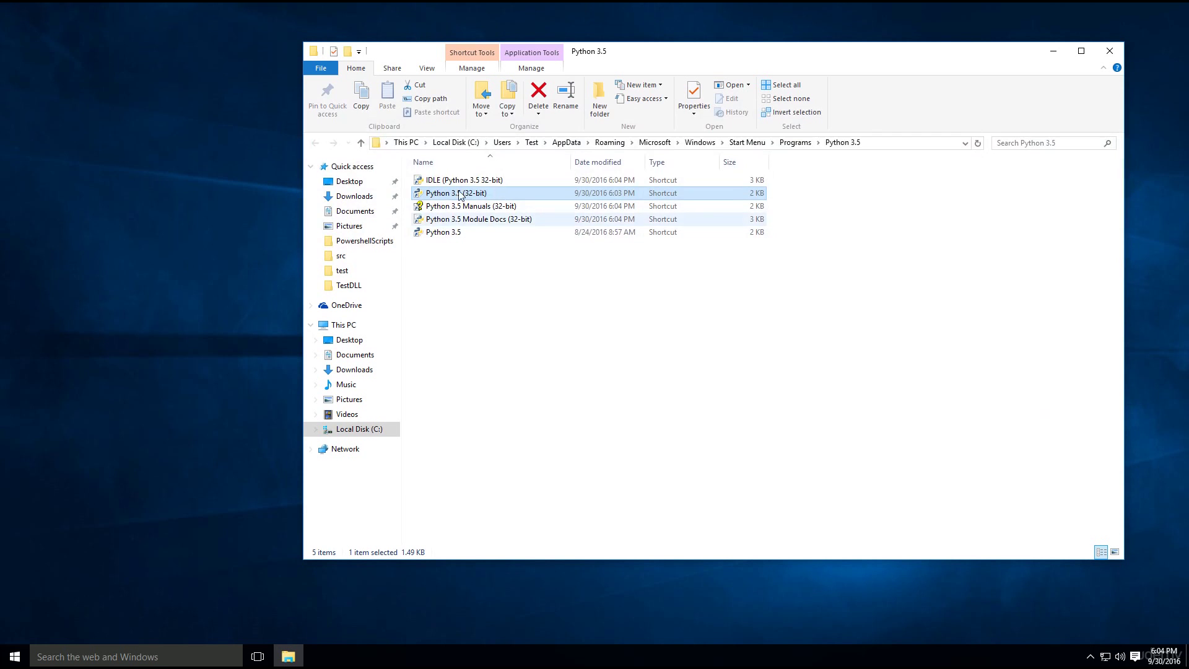
right_click(463, 194)
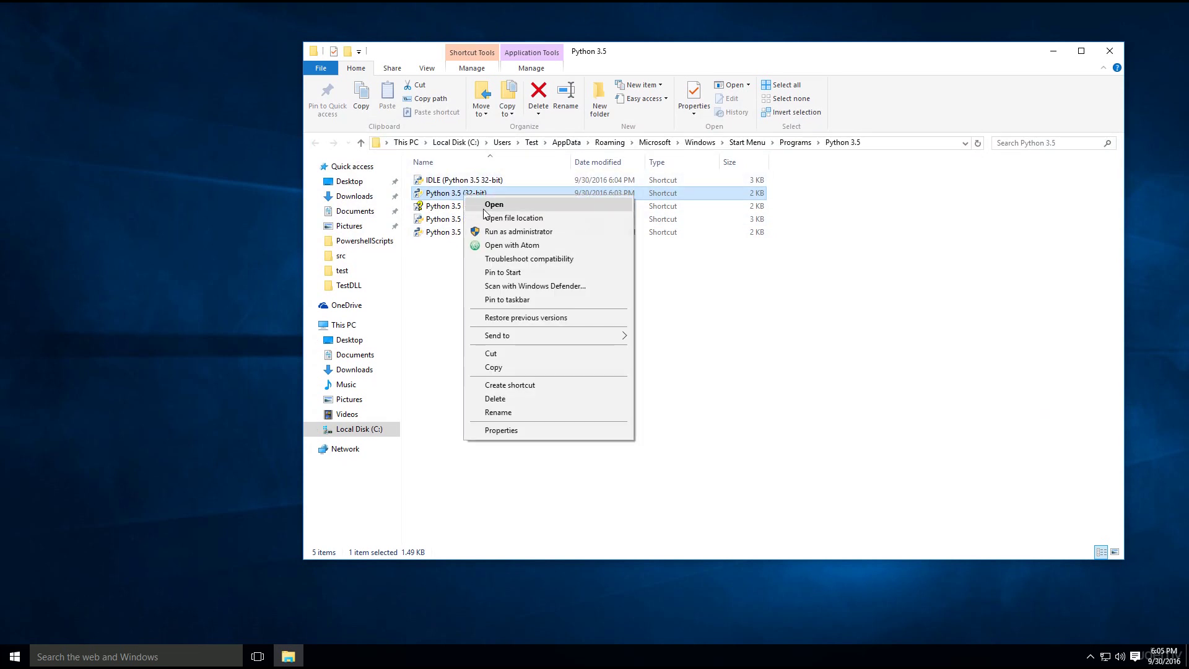
click(493, 218)
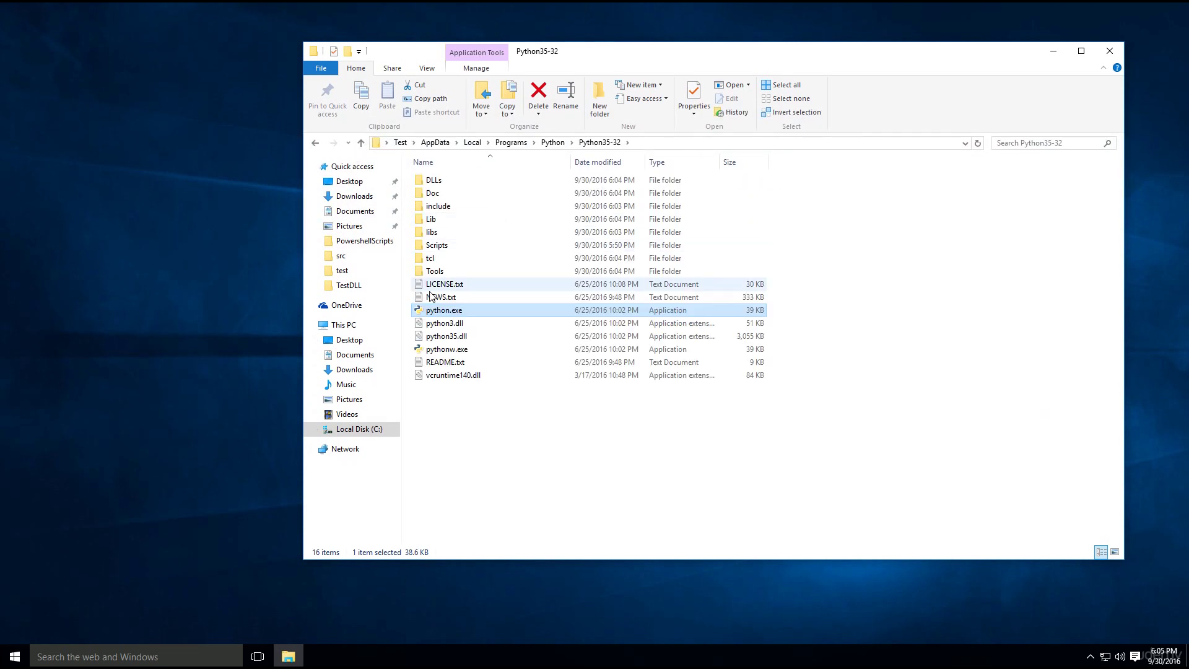
click(658, 143)
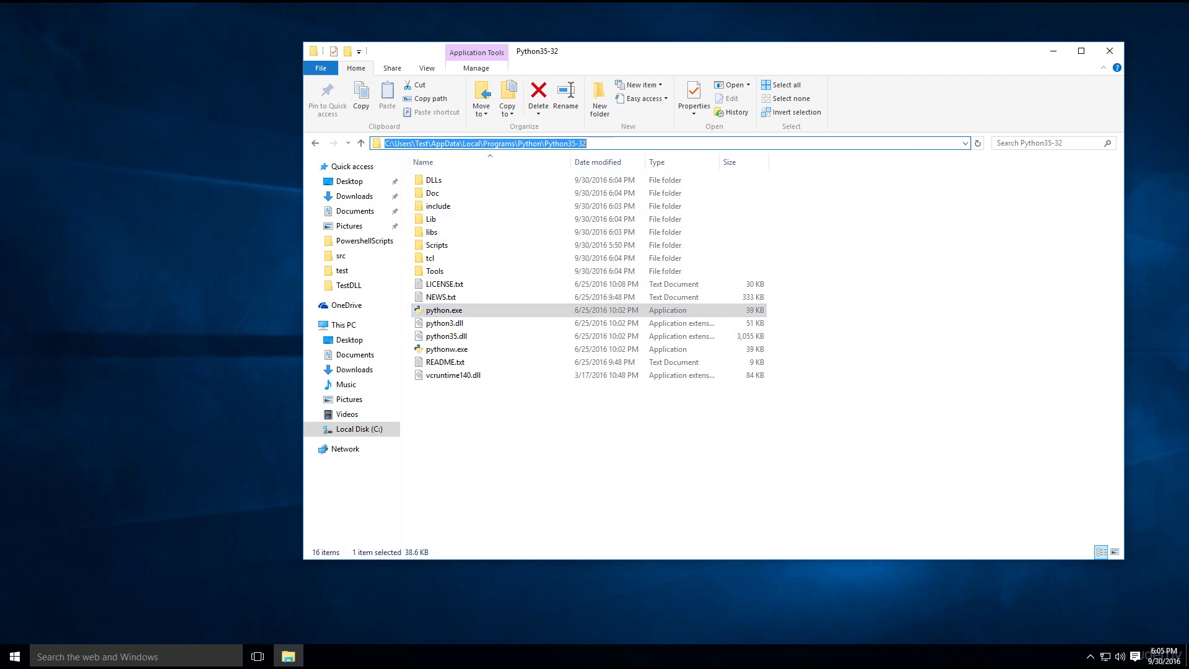
click(12, 661)
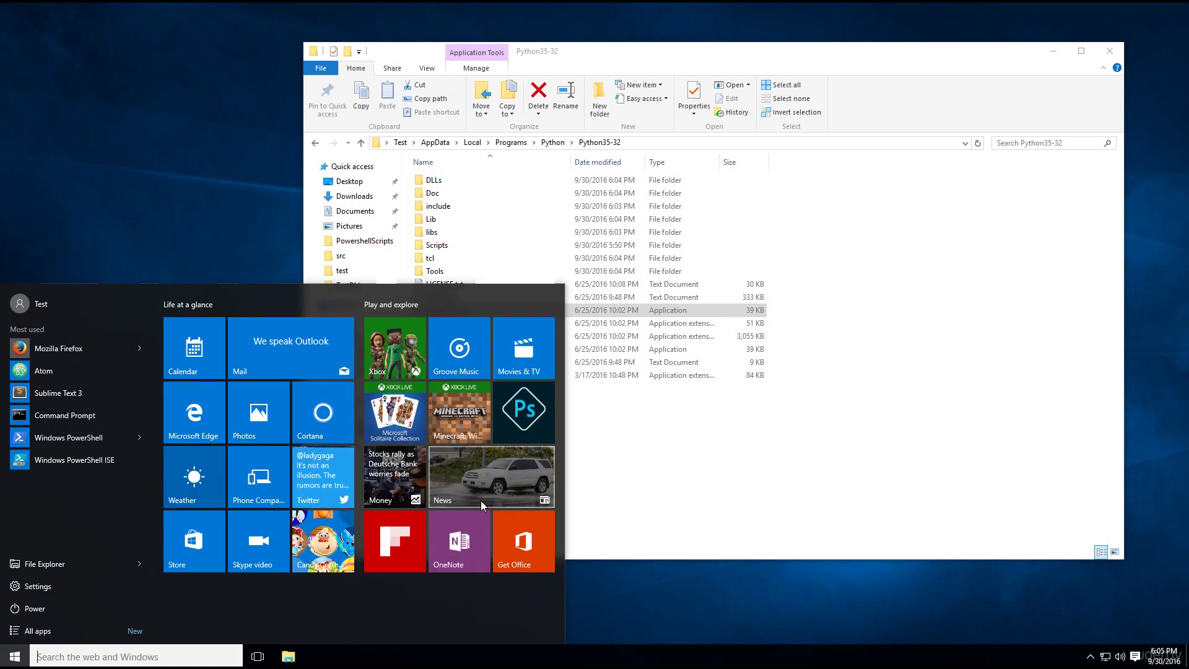
text(envi)
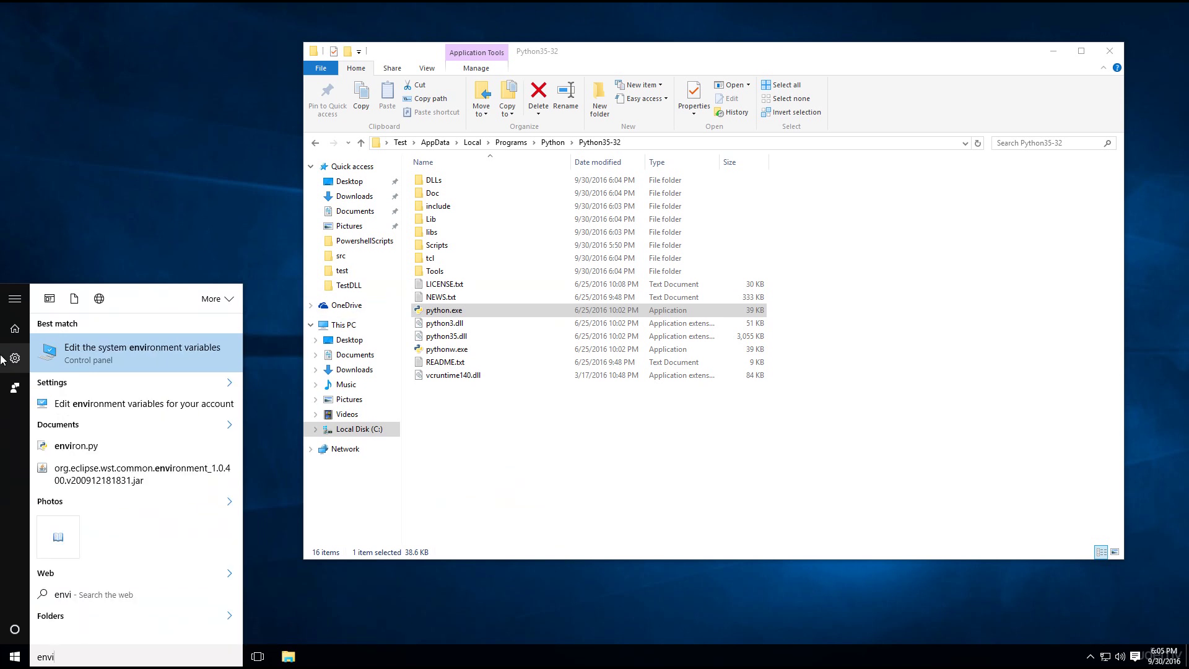
click(177, 344)
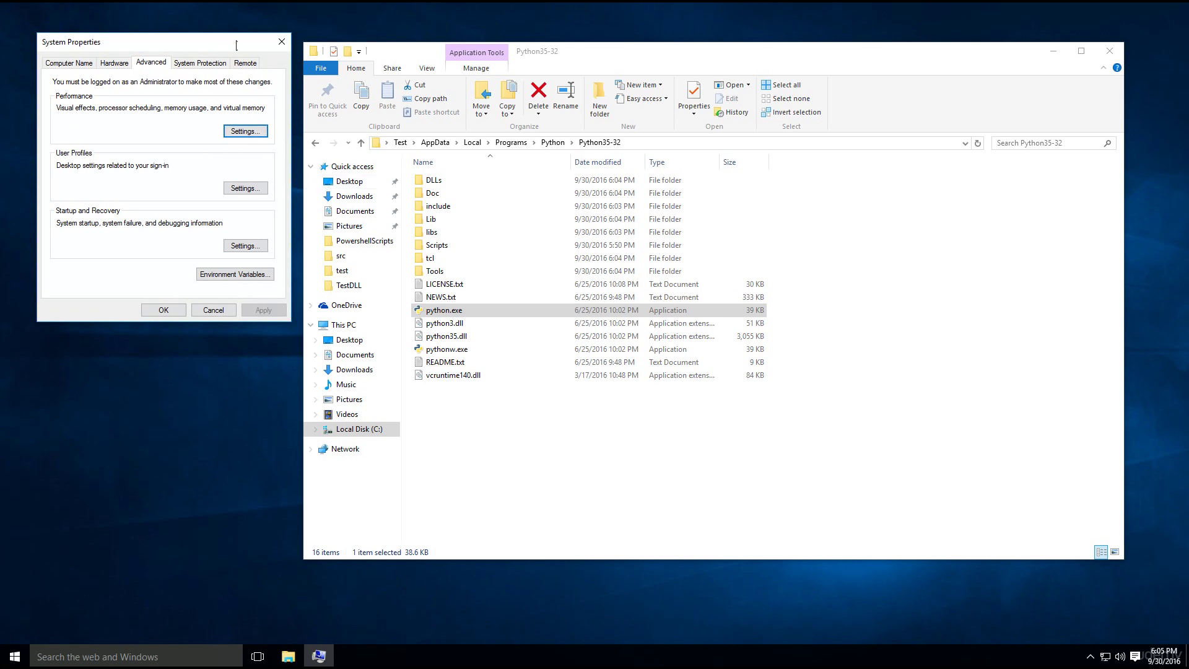
click(281, 42)
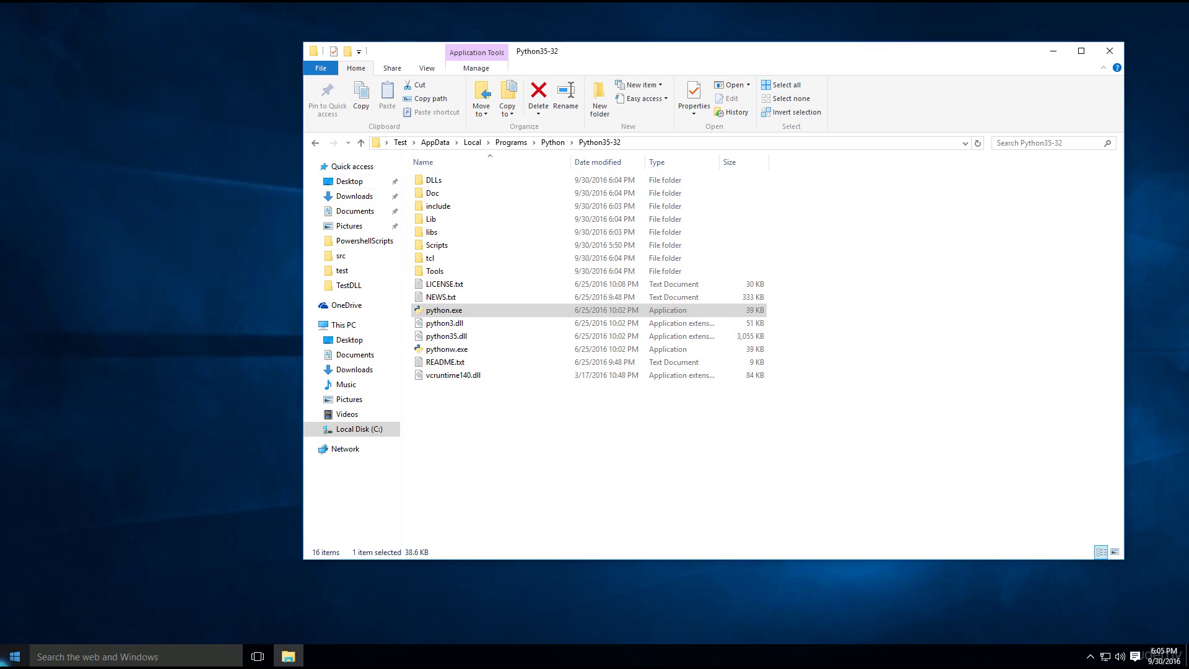
Open the advanced system settings from the properties of This PC and close the System information window.
click(15, 656)
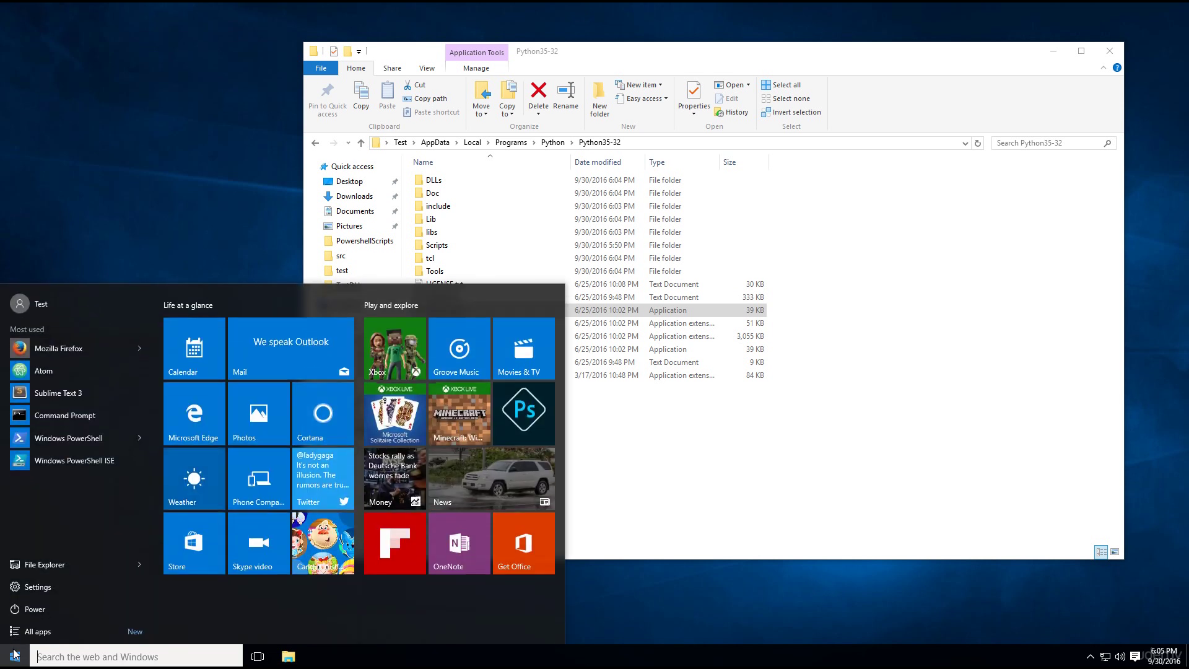
text(this)
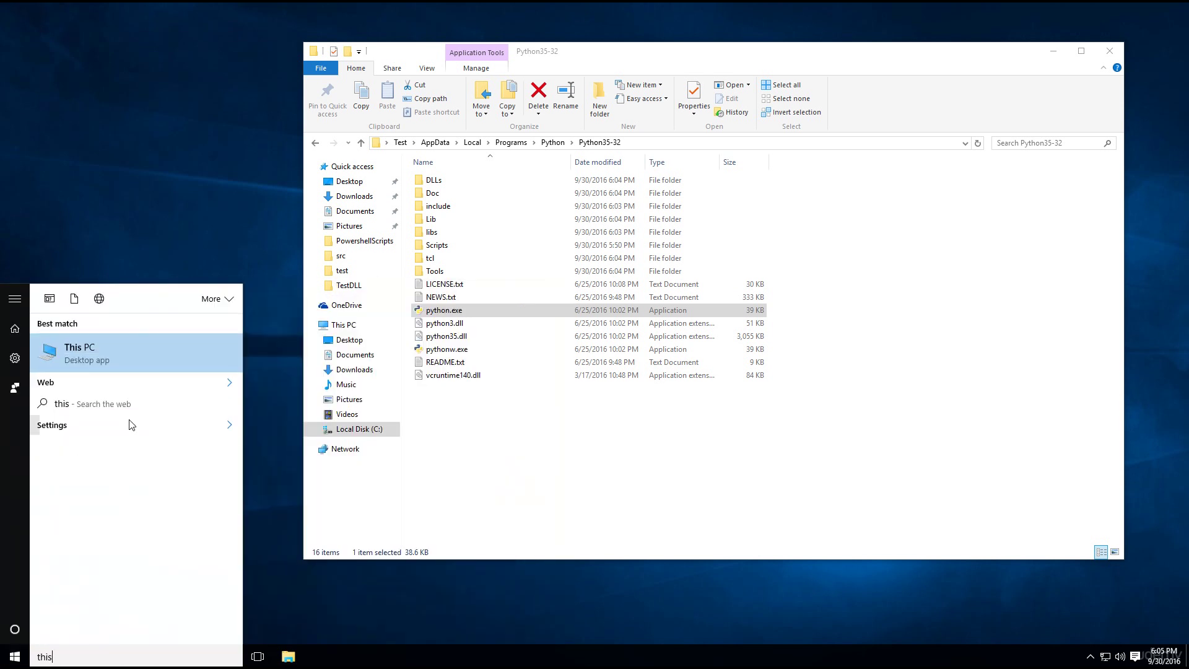
right_click(124, 363)
click(173, 453)
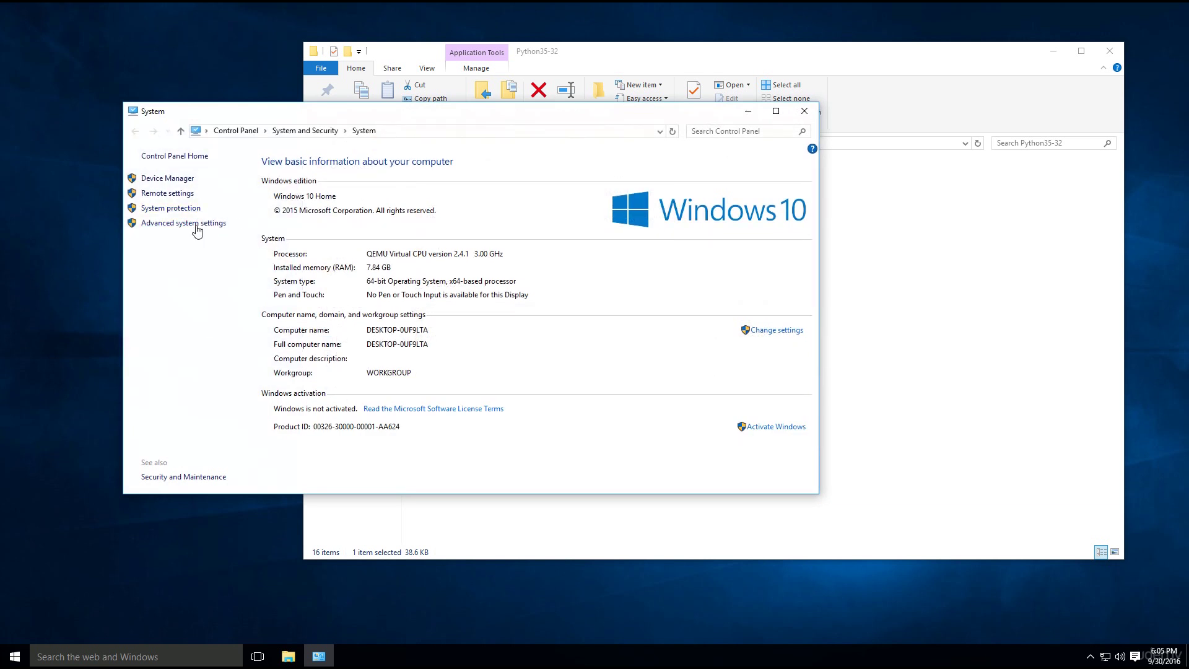
click(194, 223)
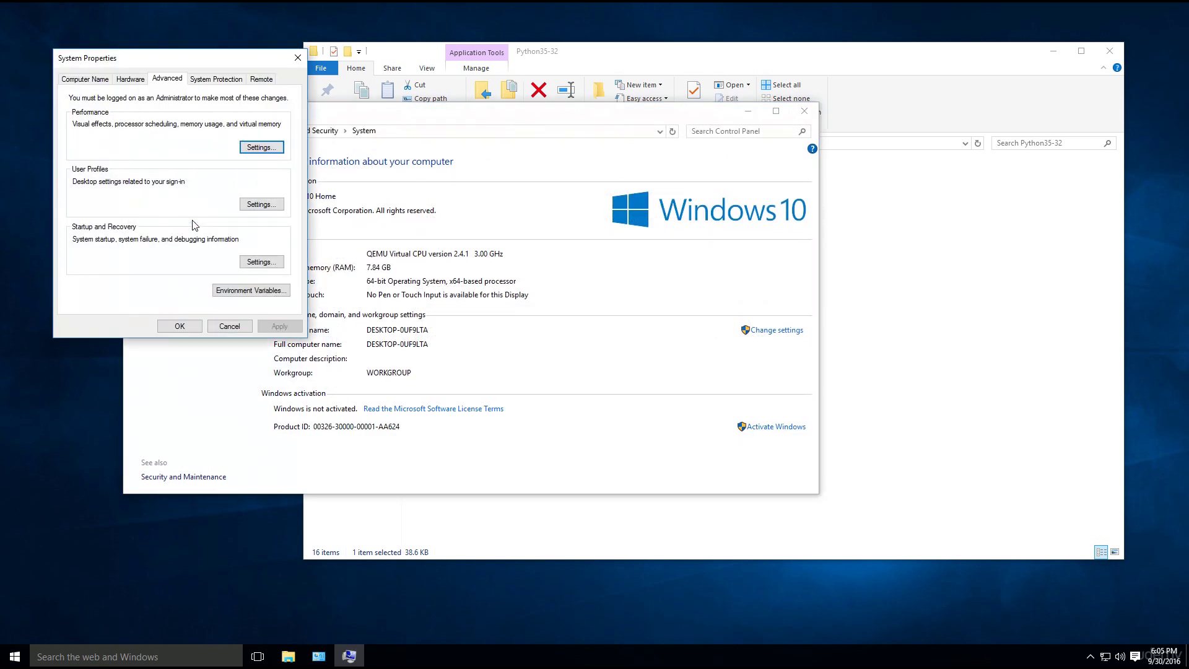
click(813, 117)
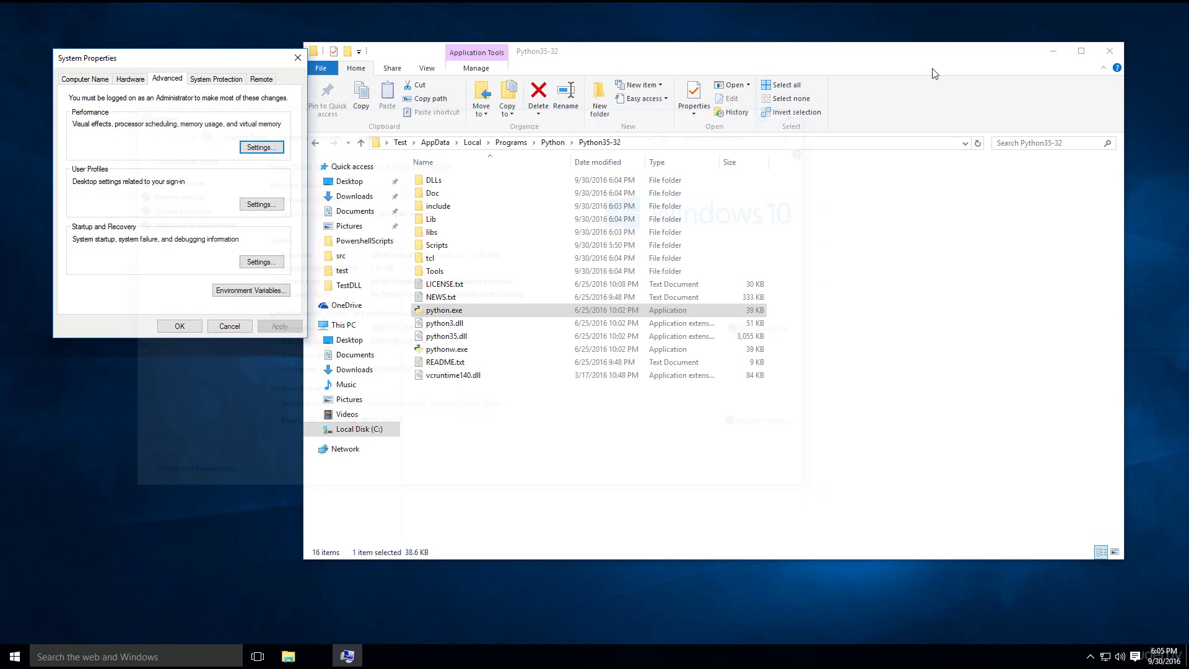
Open the system variable Path for editing from the environment variables.
click(248, 291)
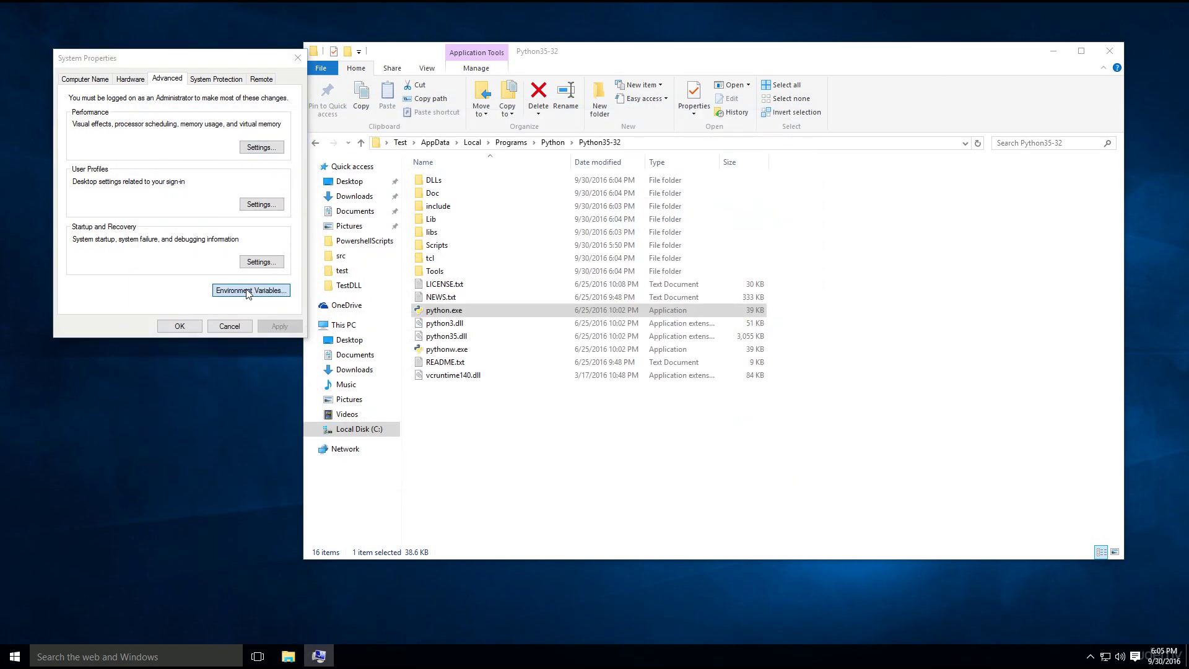
scroll(528, 406, down, 3)
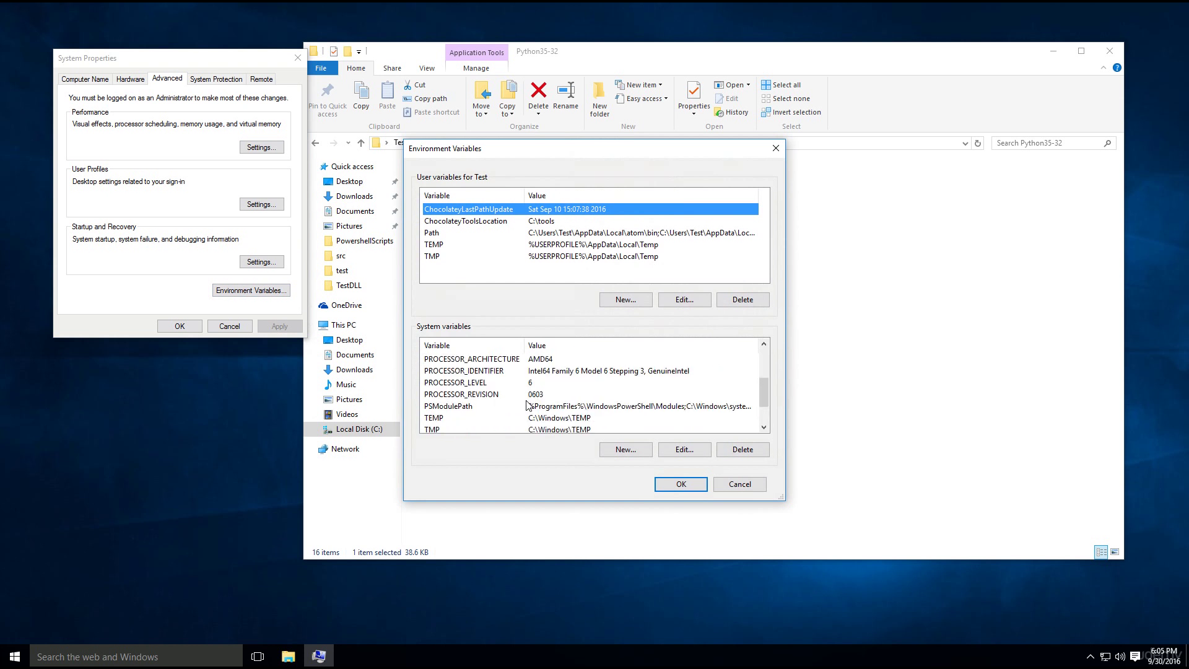
scroll(527, 406, up, 3)
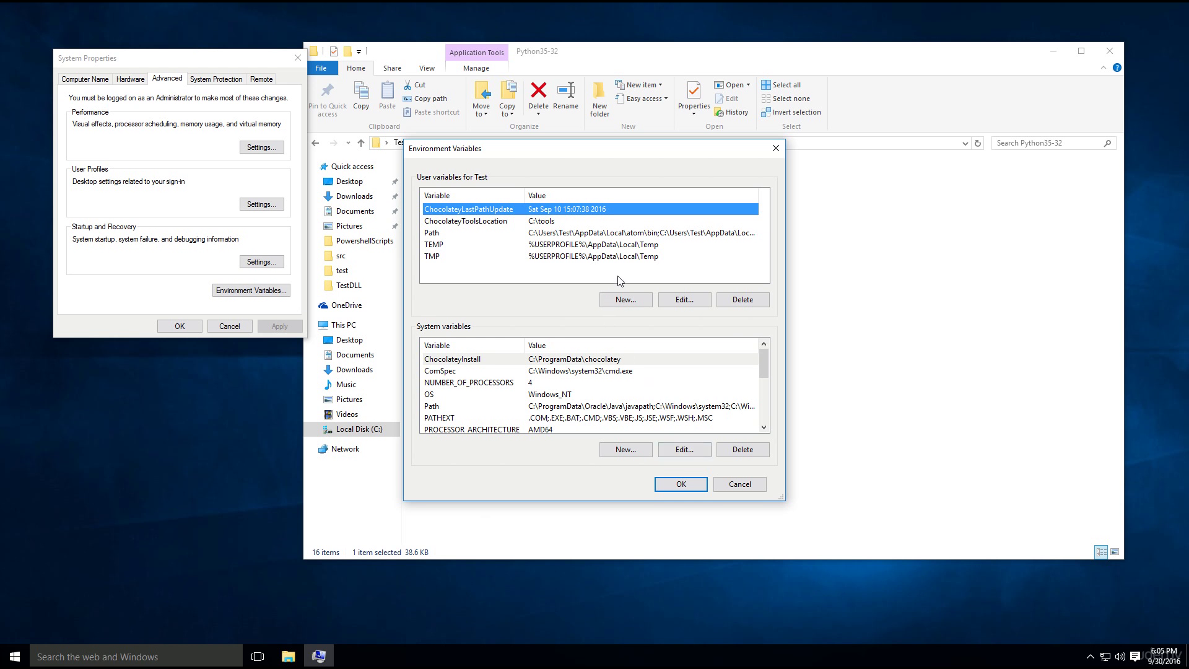
scroll(632, 422, down, 2)
scroll(631, 422, up, 1)
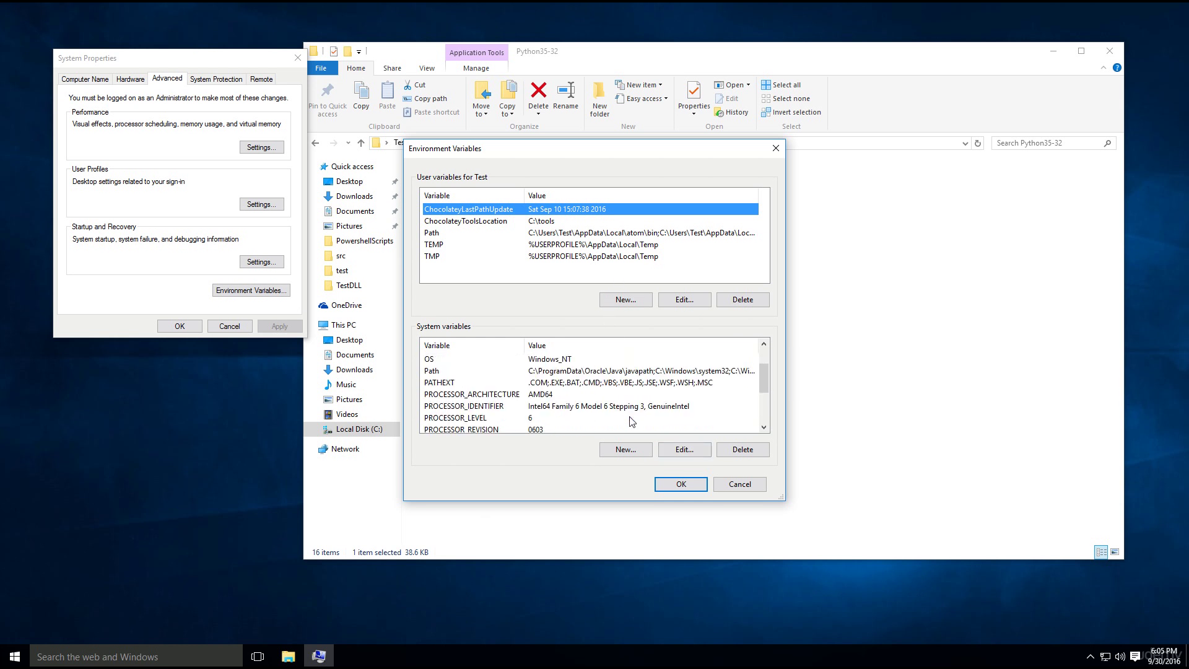
click(534, 372)
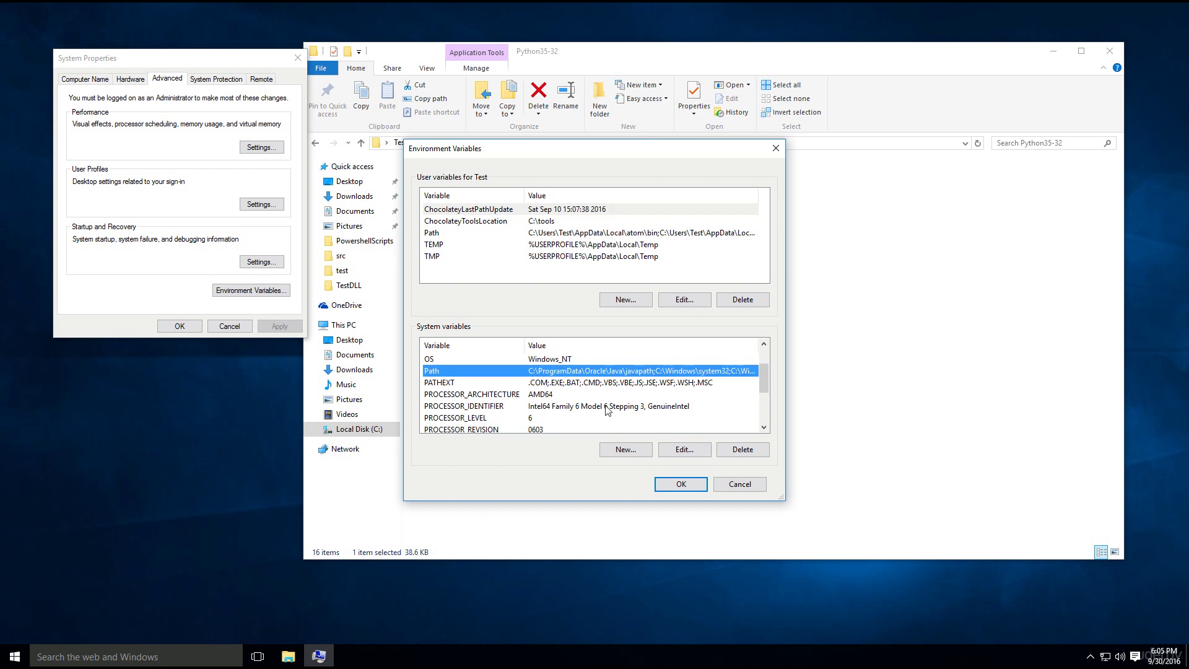
click(669, 456)
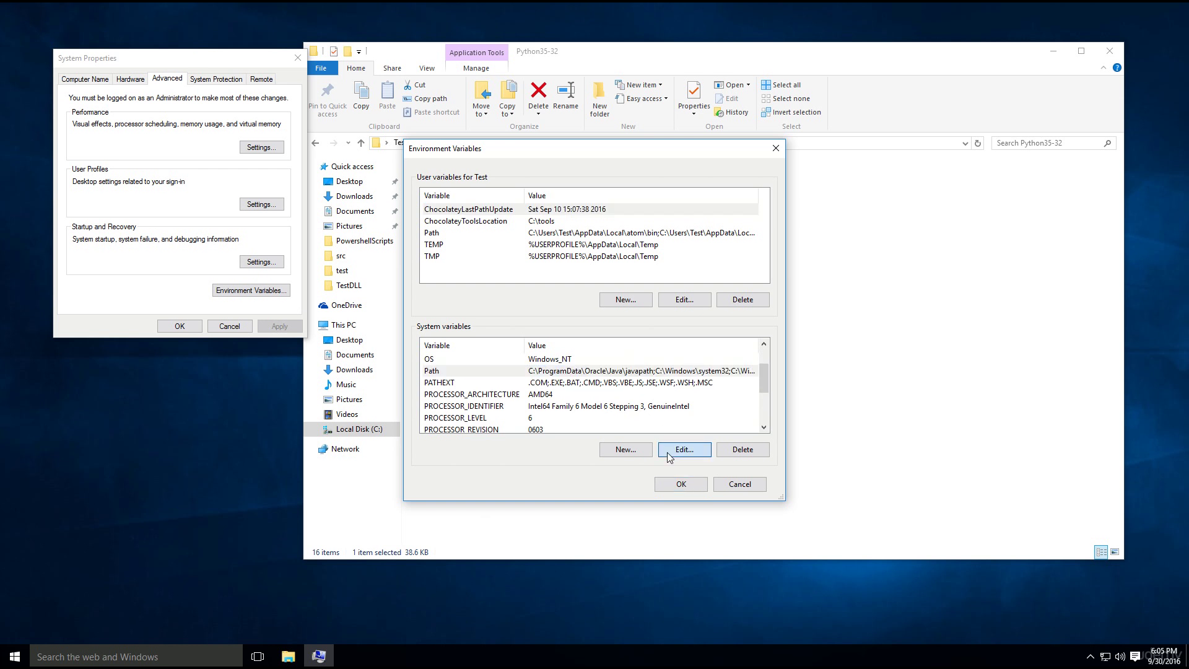
click(668, 452)
click(684, 450)
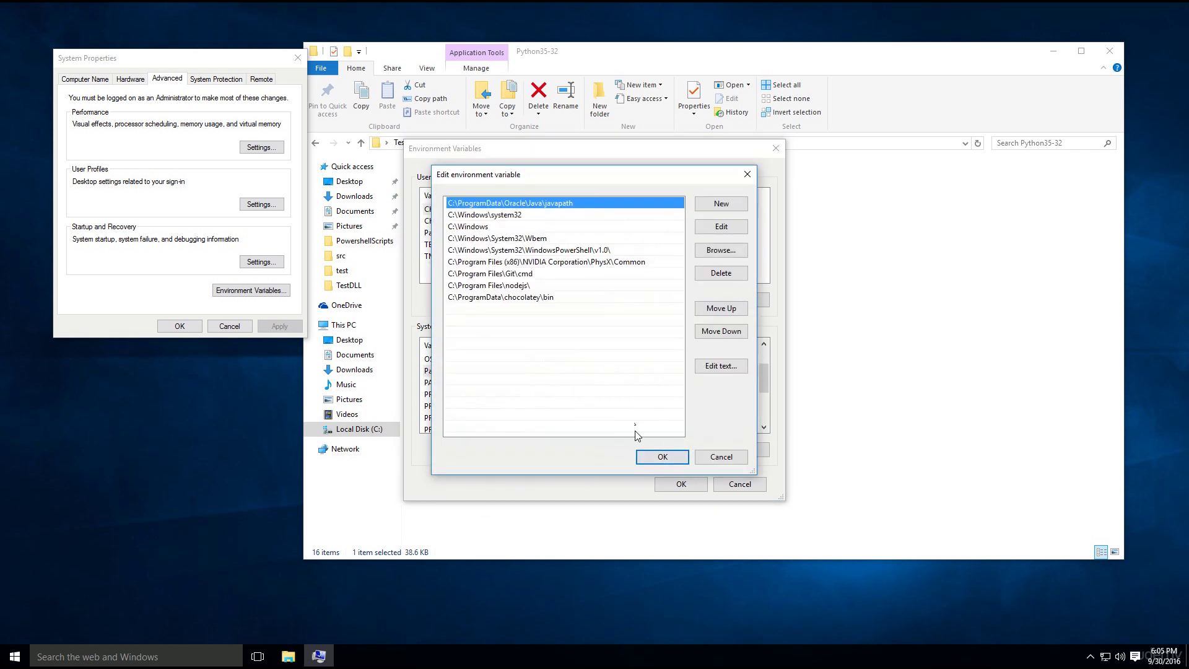
click(571, 322)
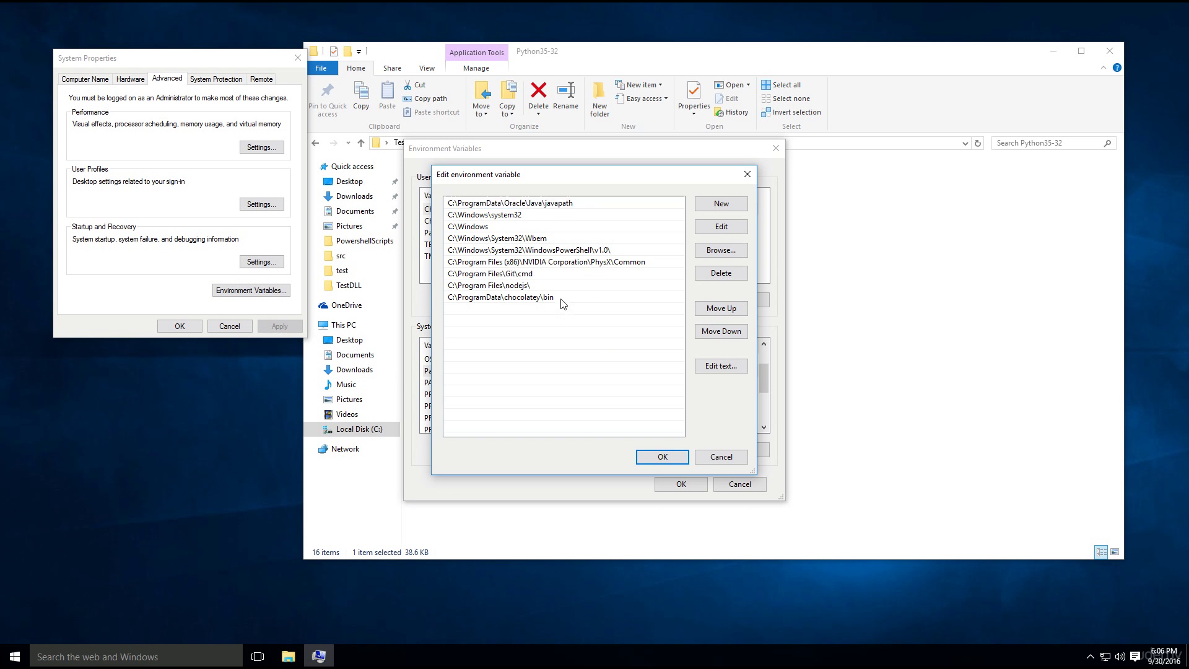
Copy the Python35-32 folder's full path and add C:\Users\Test\AppData\Local\Programs\Python\Python35-32 as a new Path entry.
click(721, 205)
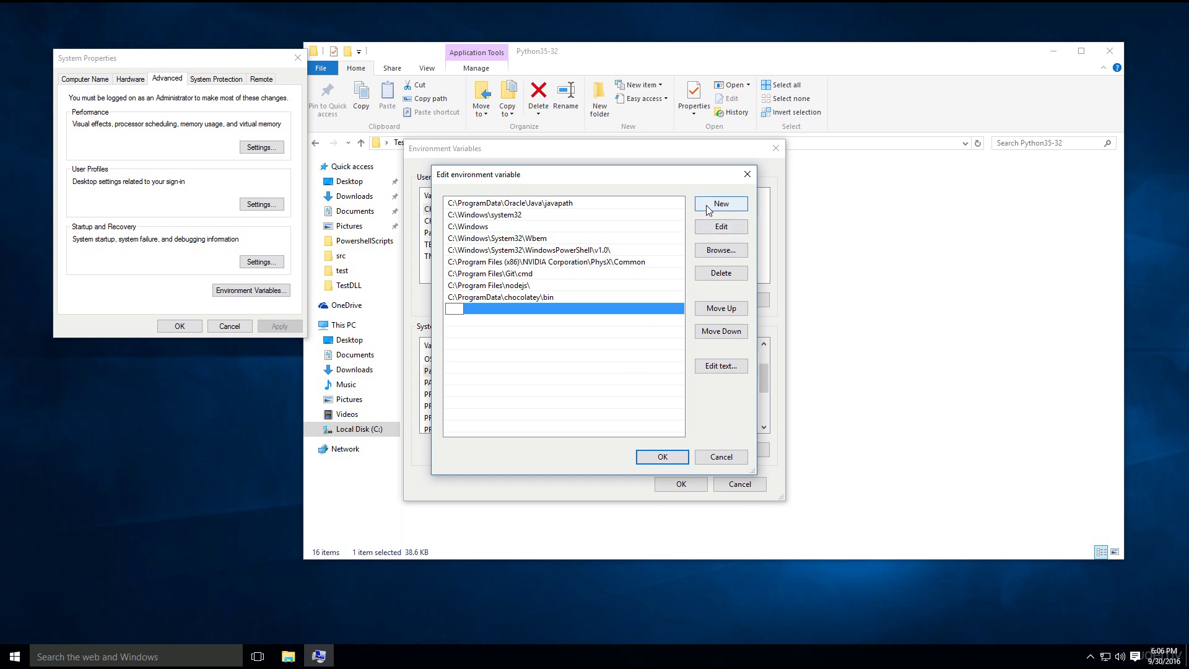
click(707, 75)
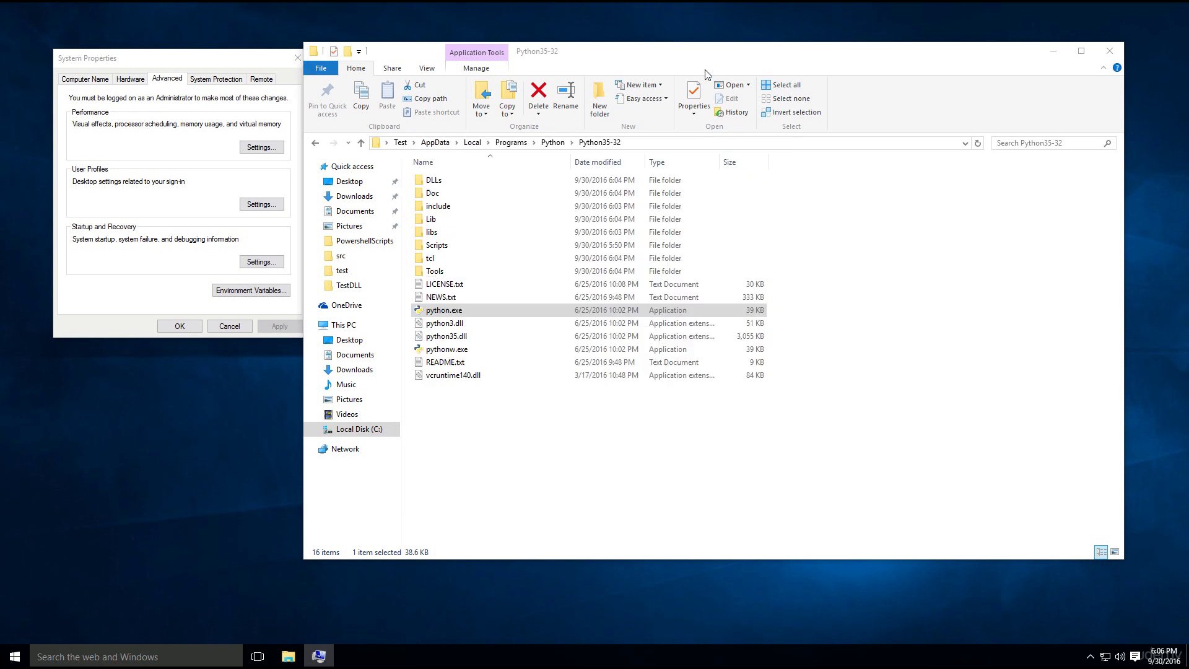
click(667, 143)
key(ctrl+c)
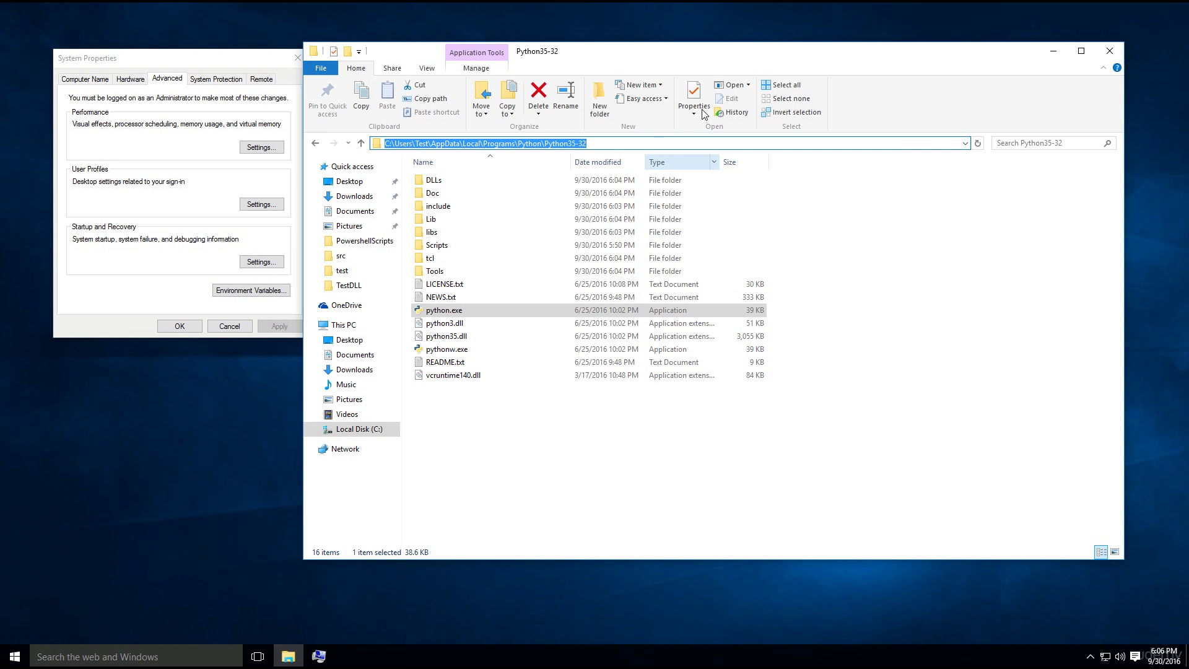
click(1054, 51)
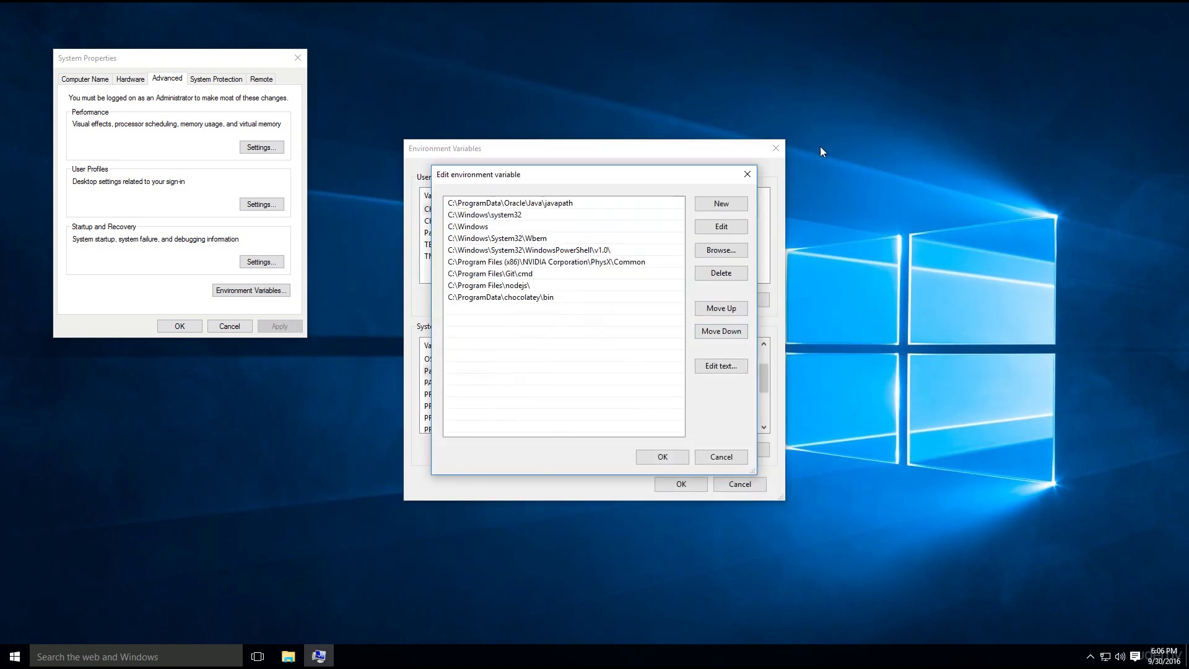
click(712, 205)
key(ctrl+v)
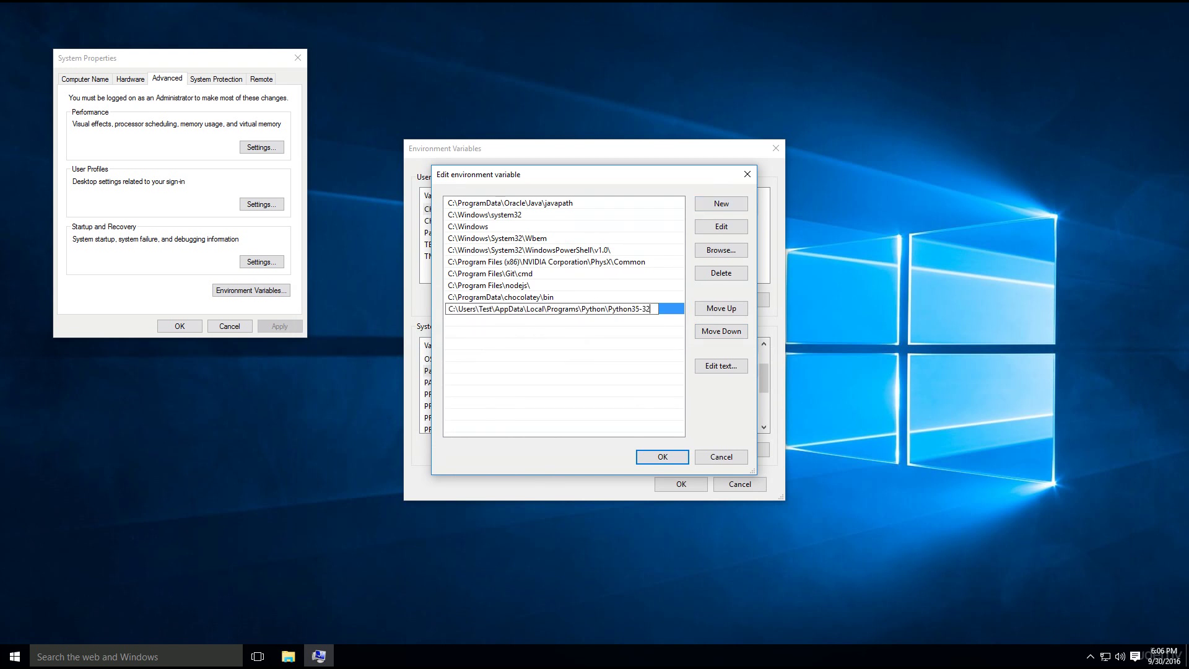
click(598, 332)
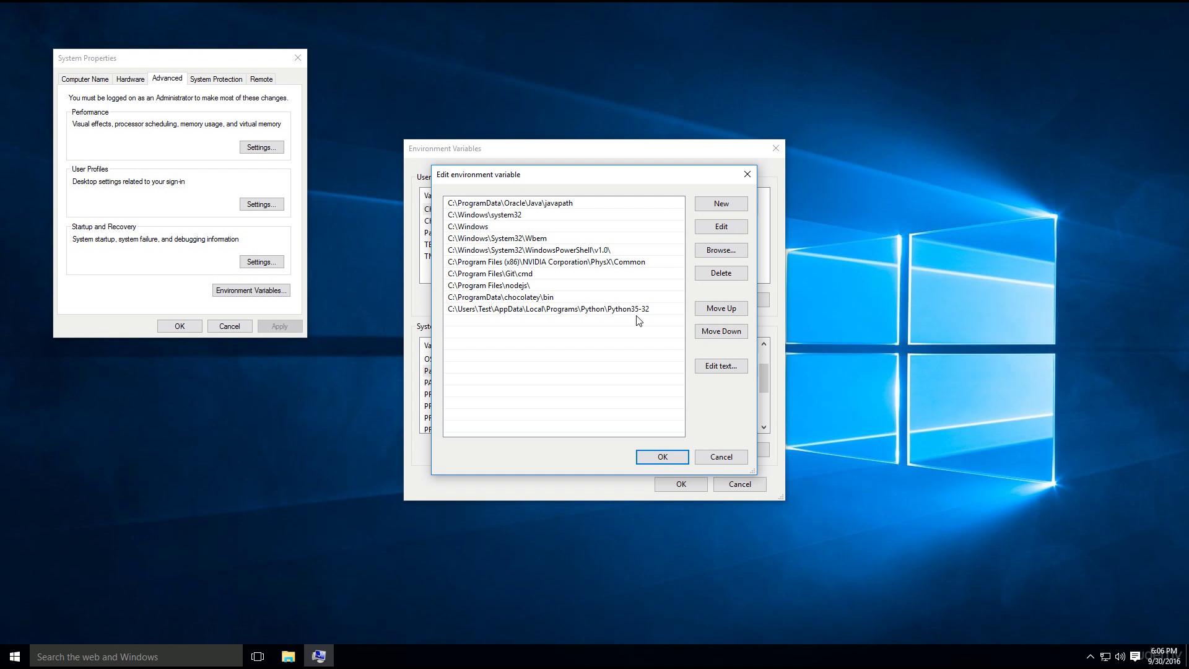
click(716, 206)
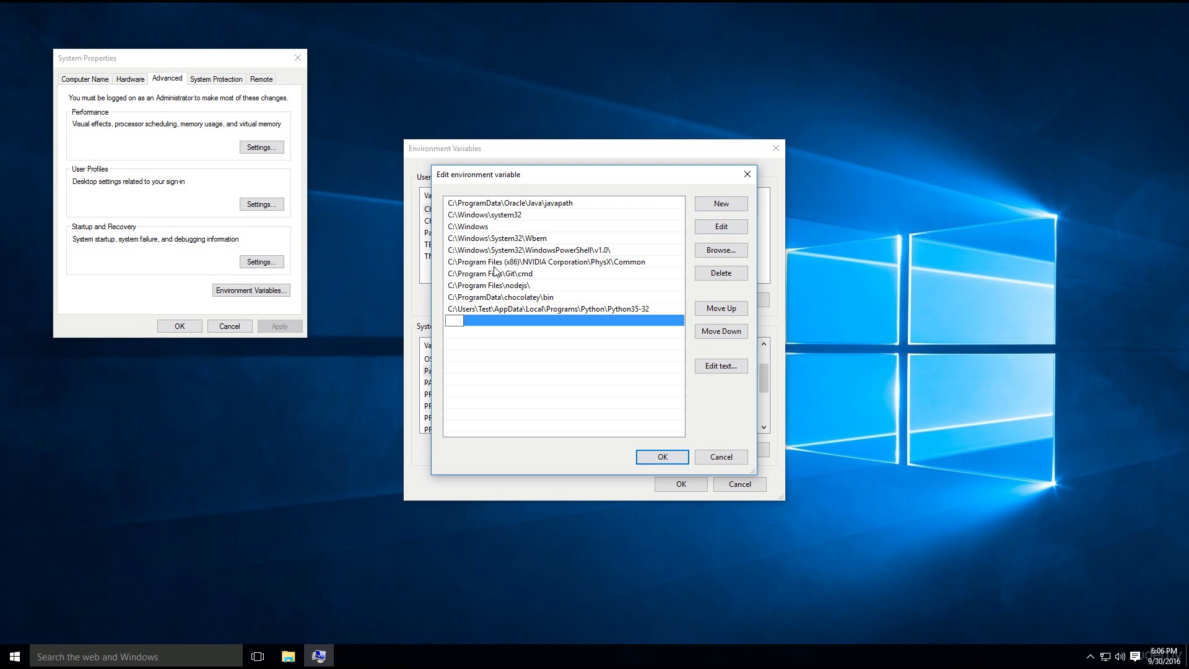
key(ctrl+v)
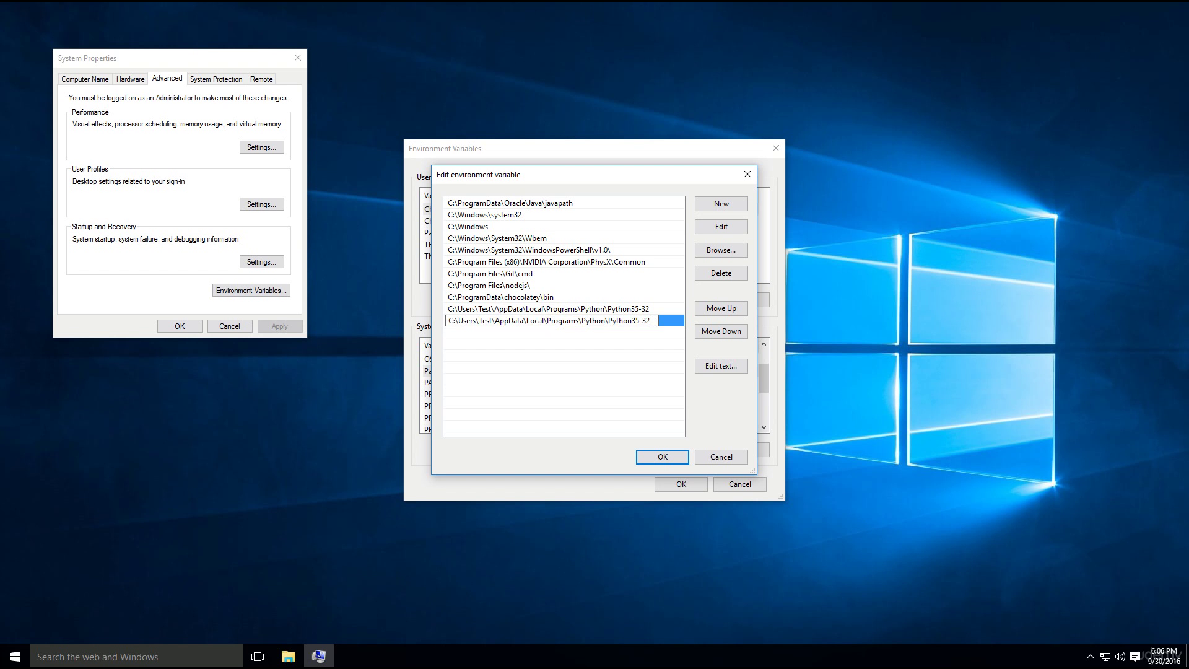
click(615, 500)
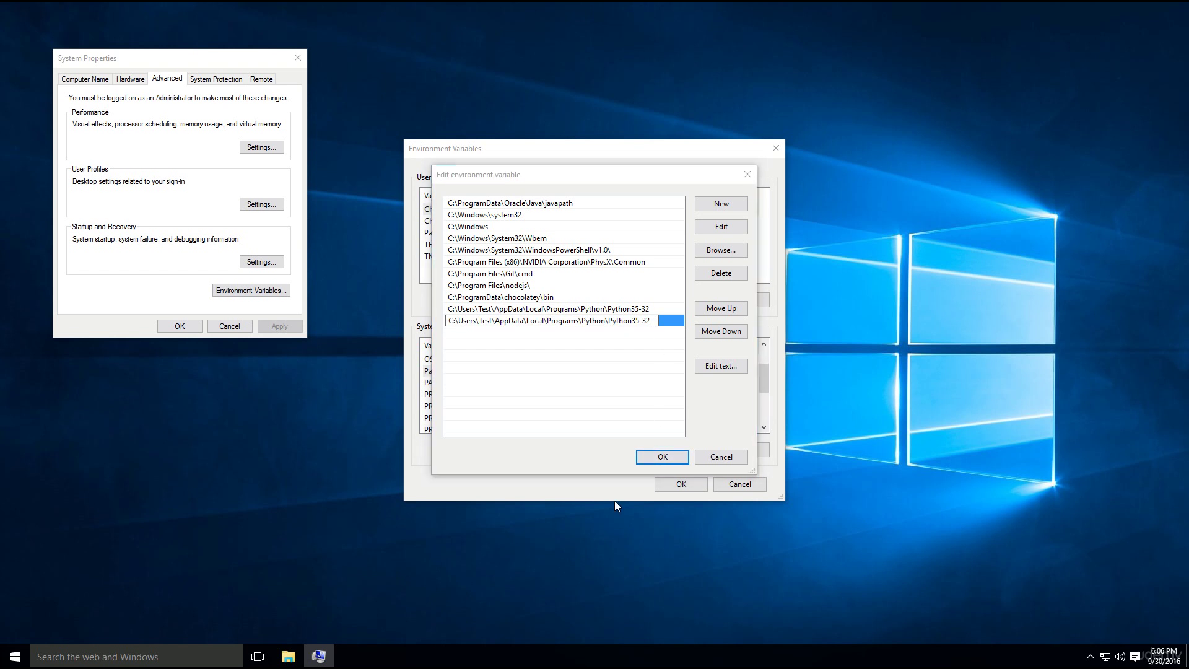
key(BackSpace)
key(BackSpace)
key(BackSpace)
key(BackSpace)
key(BackSpace)
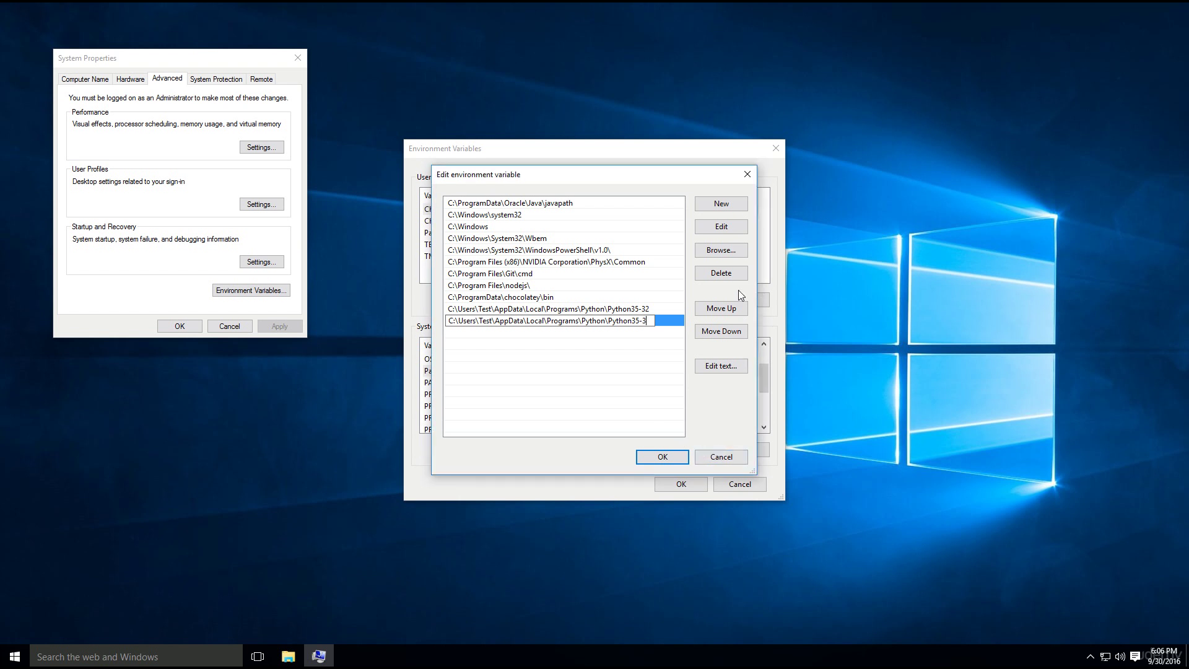
key(BackSpace)
key(BackSpace)
key(BackSpace)
key(BackSpace)
key(BackSpace)
key(BackSpace)
key(BackSpace)
key(BackSpace)
key(BackSpace)
key(BackSpace)
key(BackSpace)
key(BackSpace)
key(BackSpace)
key(BackSpace)
key(BackSpace)
key(BackSpace)
key(BackSpace)
key(BackSpace)
key(BackSpace)
key(BackSpace)
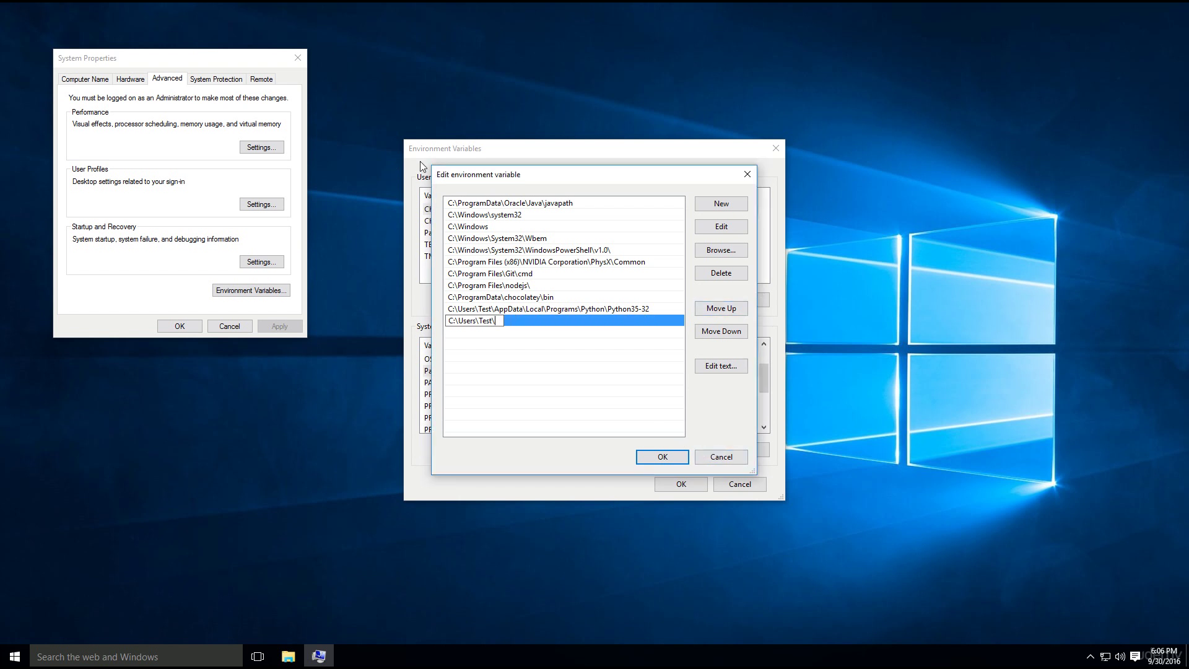
click(526, 310)
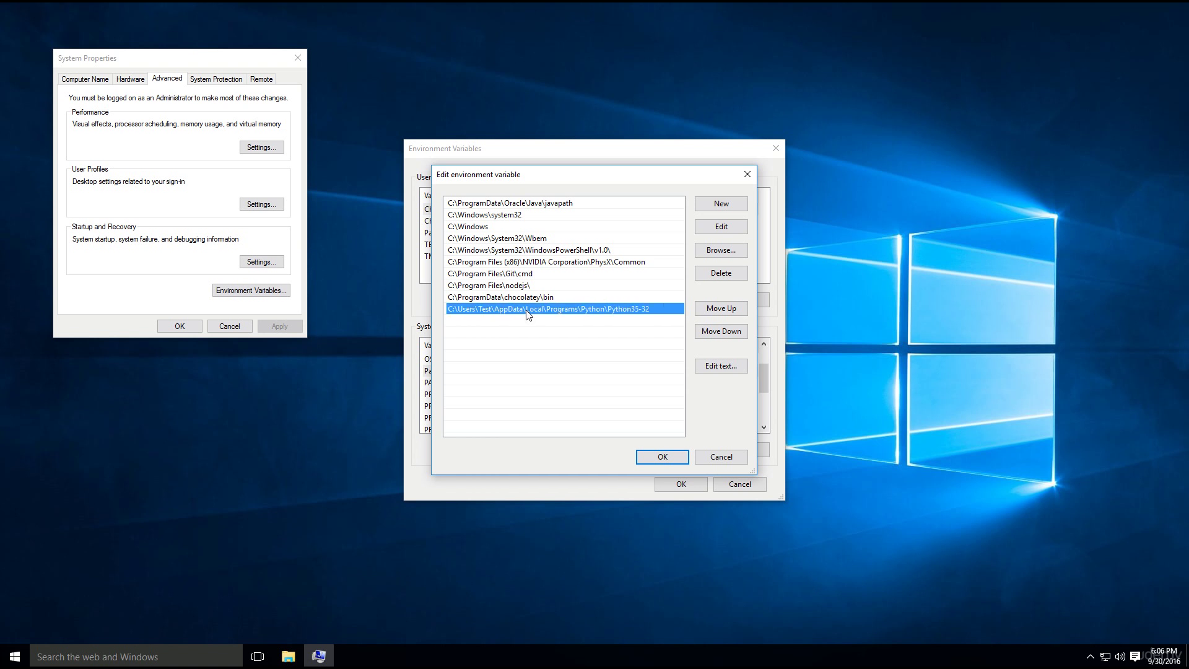
Add a second new Path entry, C:\Users\Test\AppData\Local\Programs\Python\Python35-32\python.exe.
click(711, 204)
key(ctrl+v)
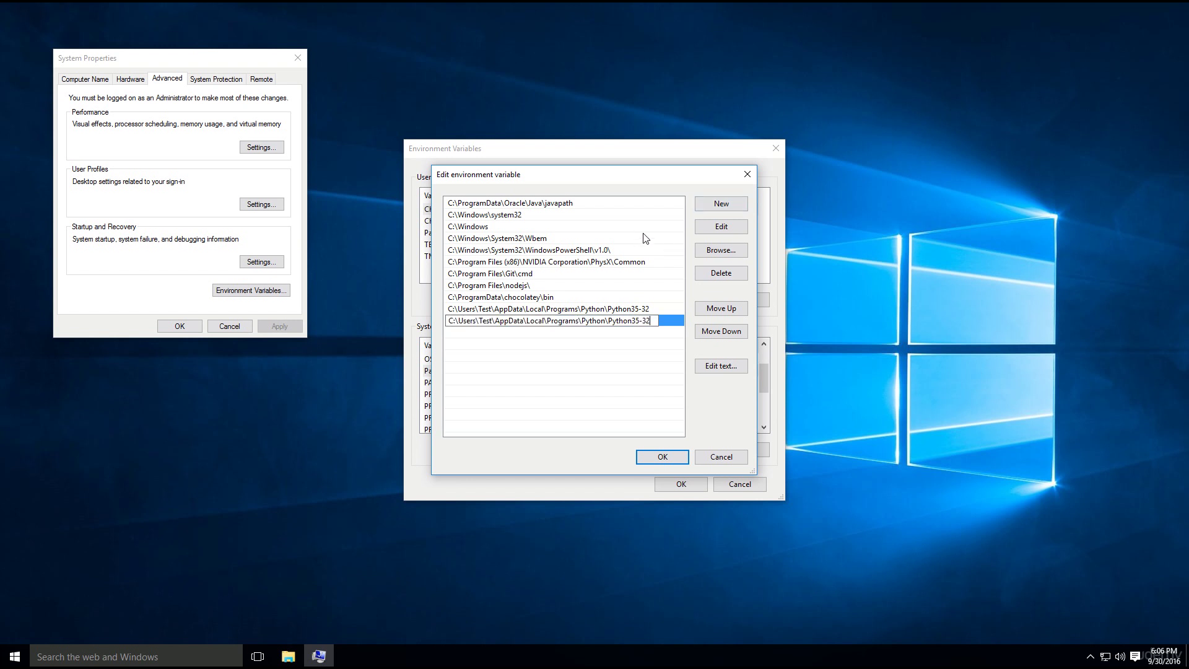
key(Return)
double_click(674, 324)
click(659, 318)
text(\python.exe)
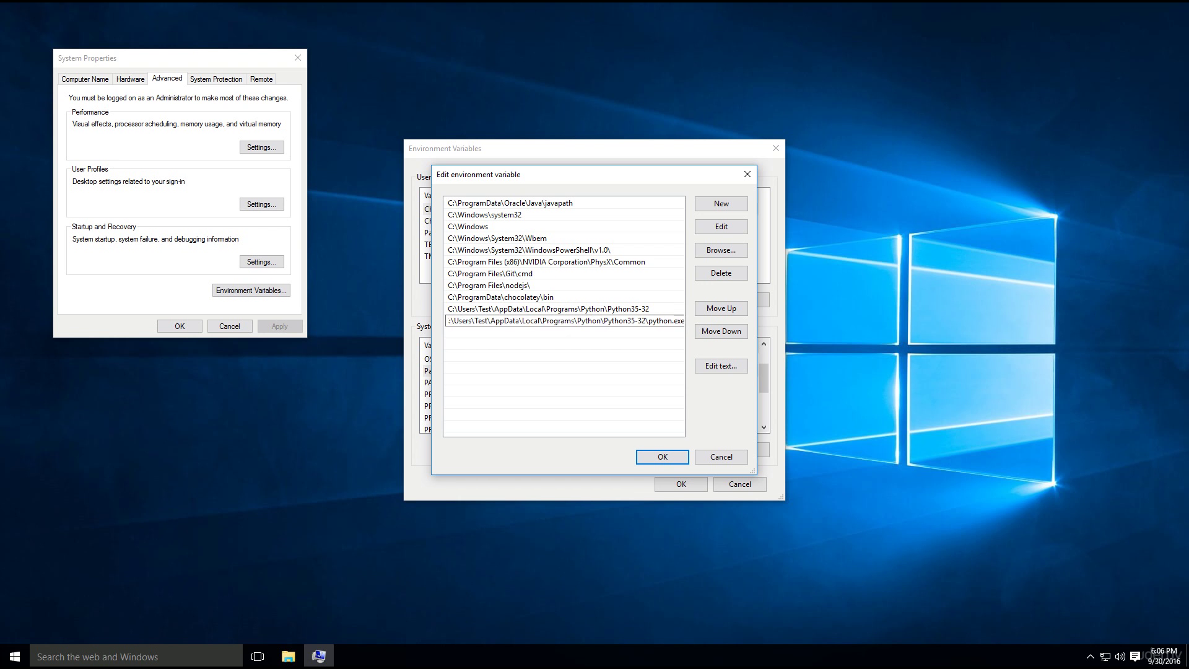
key(Return)
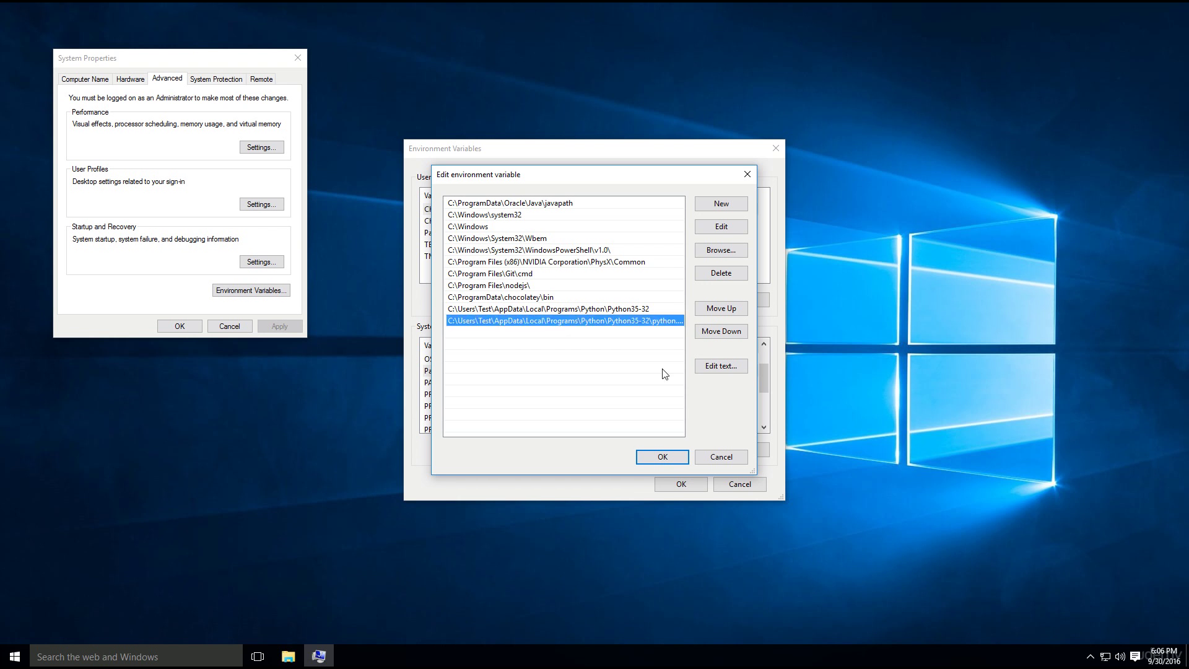
Accept the edited Path variable and confirm the Environment Variables and System Properties dialogs.
click(662, 458)
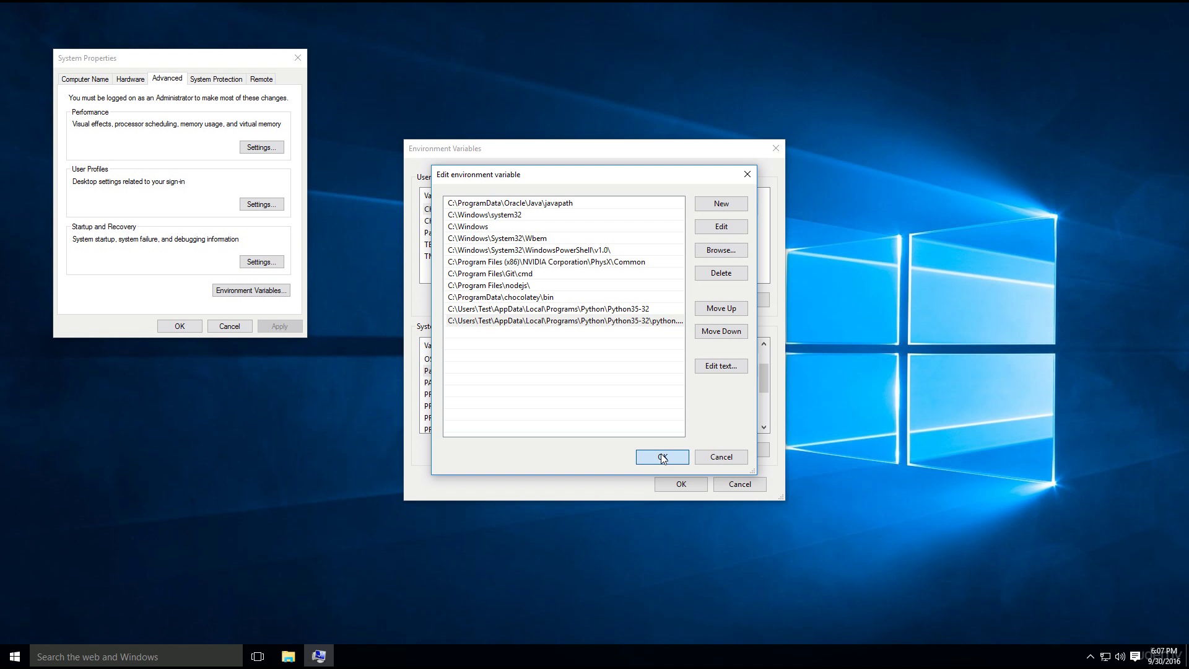
click(662, 458)
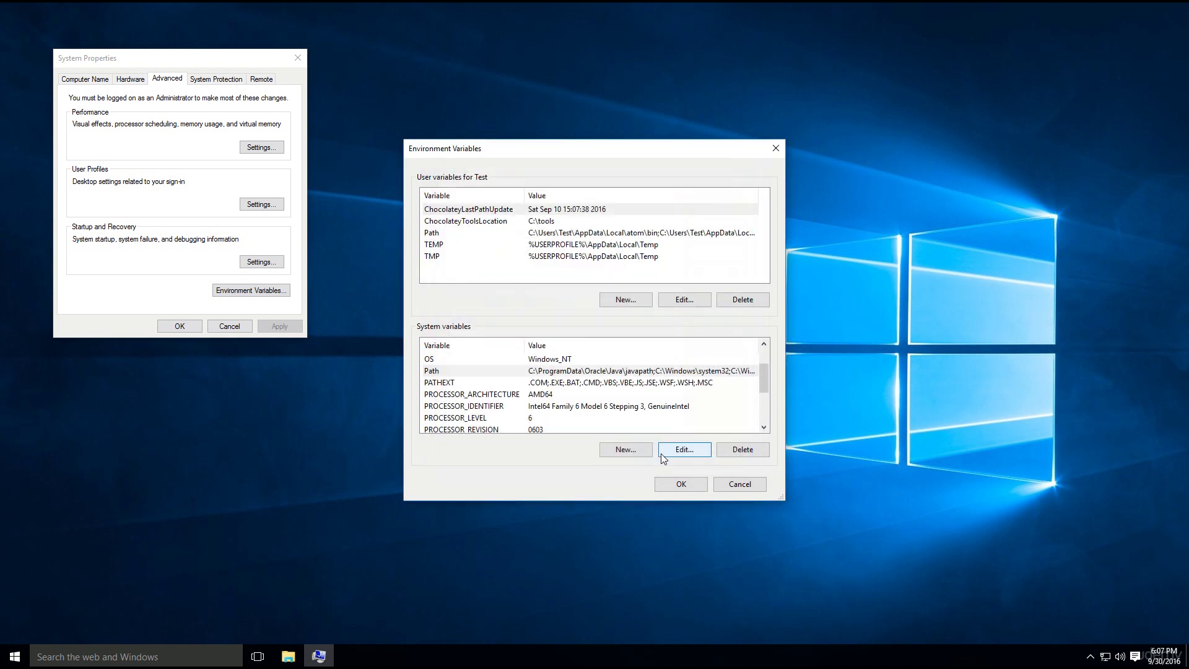
click(676, 492)
click(179, 327)
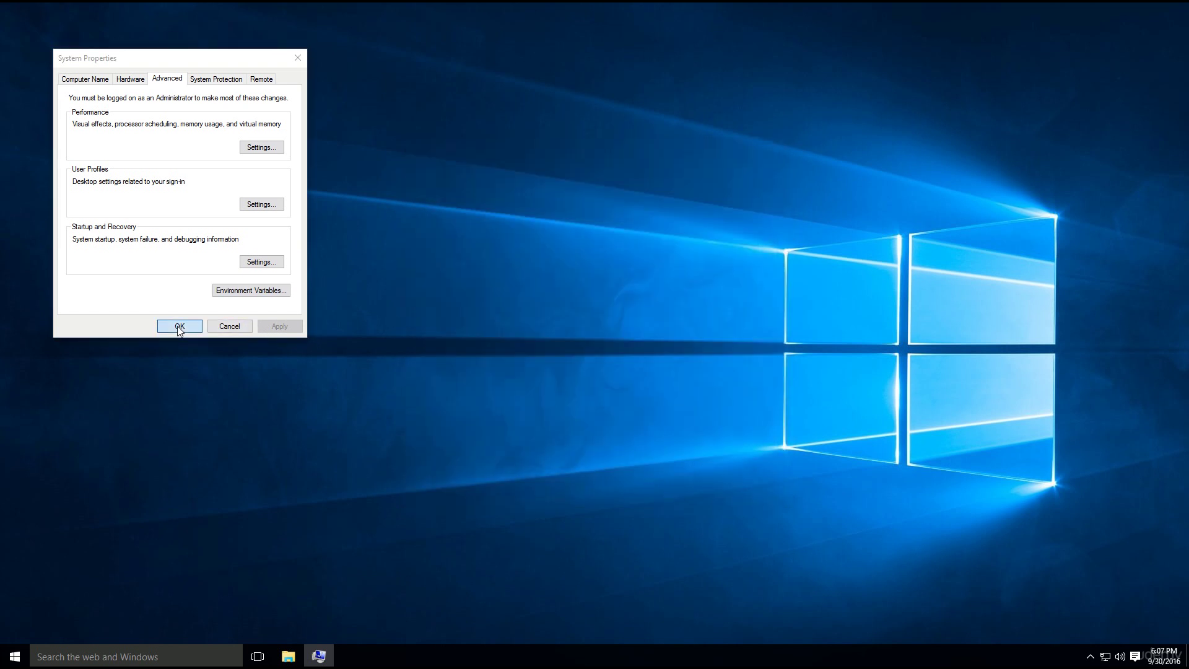